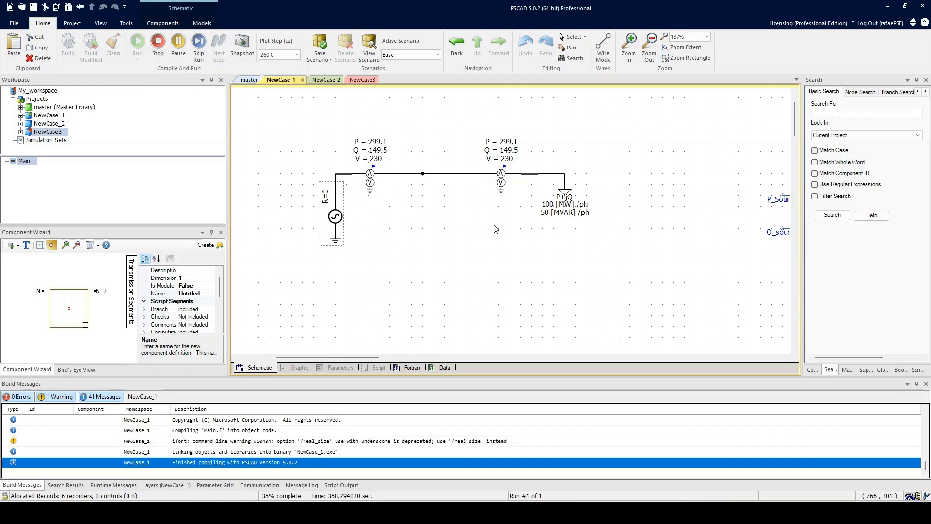
- Find the ideal (R=0) three-phase voltage source among the master library's sources and return to the NewCase_1 schematic
double_click(340, 223)
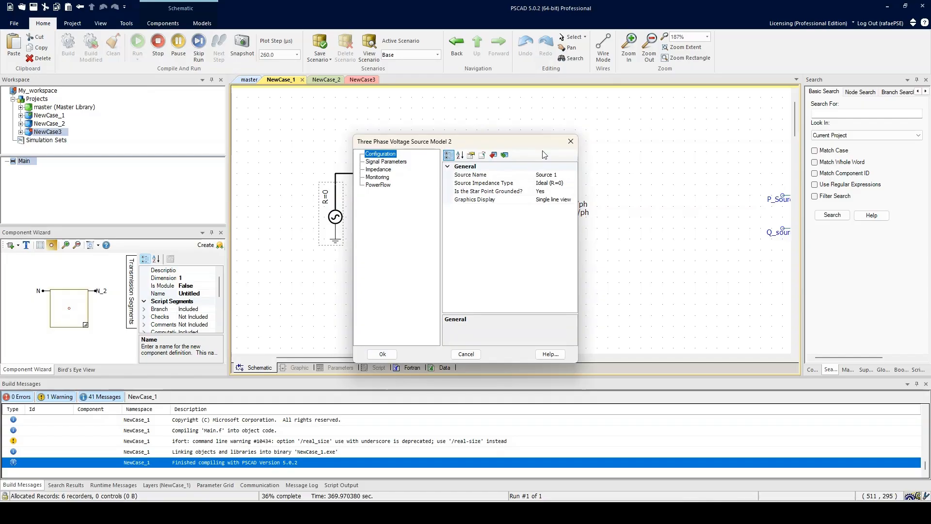
click(571, 141)
click(249, 80)
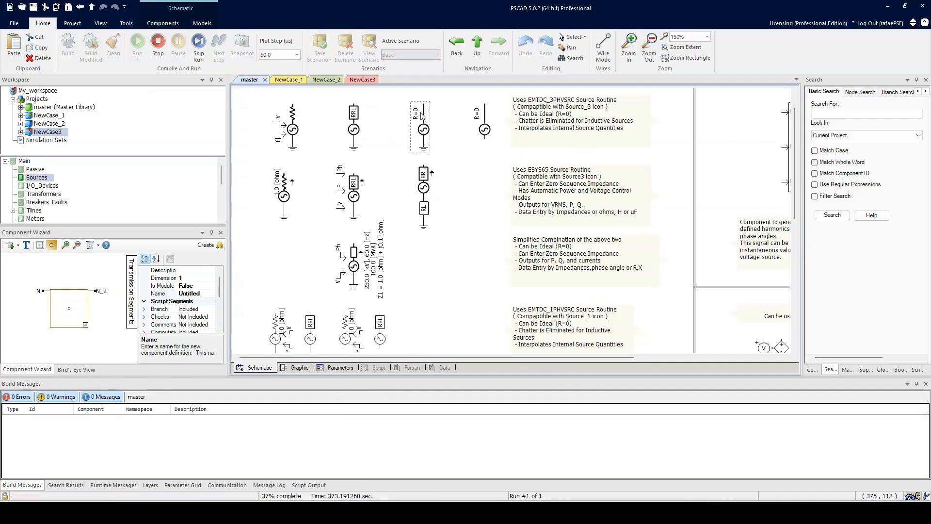
click(478, 45)
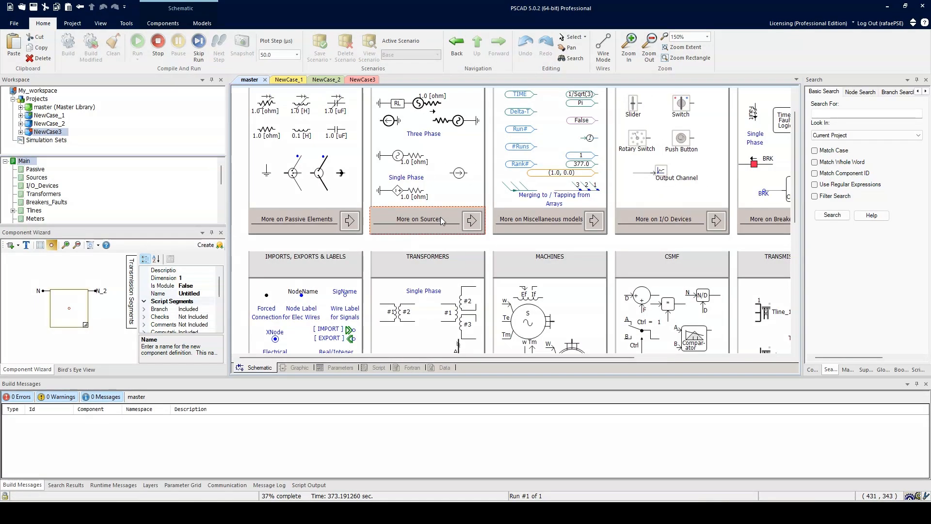
double_click(440, 220)
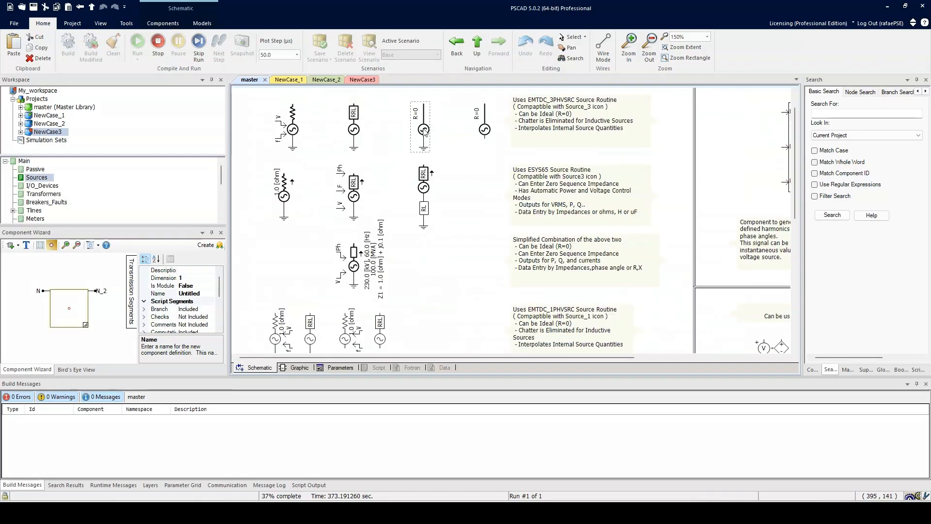
mouse_move(424, 132)
mouse_down()
mouse_move(435, 138)
mouse_move(425, 132)
mouse_up()
click(286, 80)
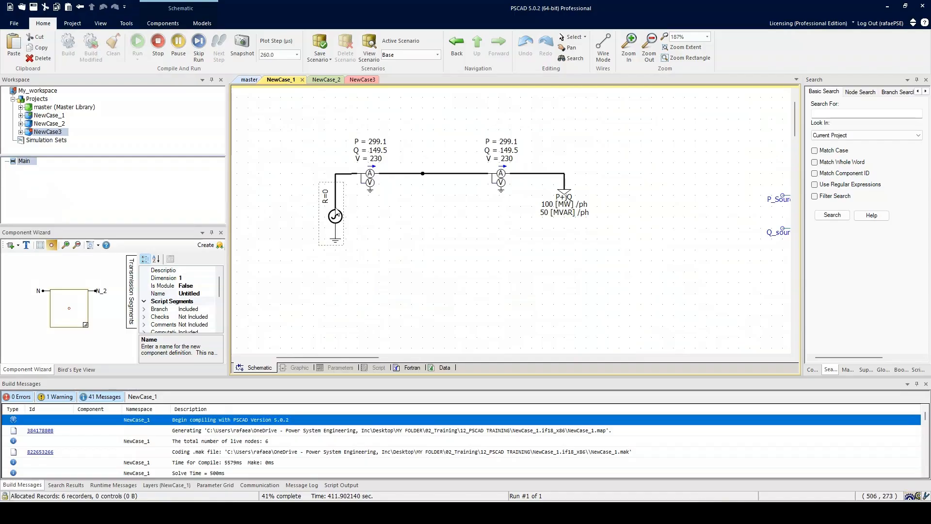
- Inspect the base voltage and base MVA in the signal parameters of the NewCase_1 voltage source
double_click(335, 215)
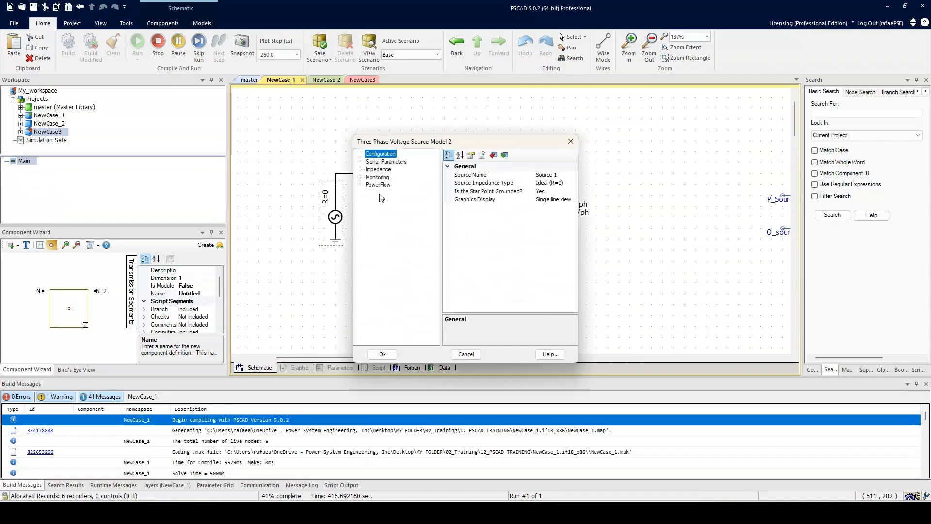
click(386, 162)
click(541, 224)
click(541, 224)
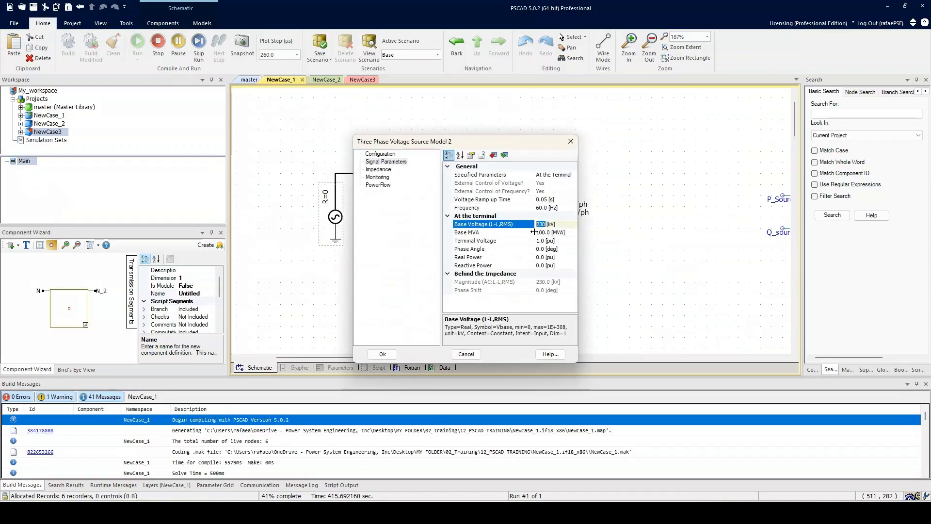
click(548, 232)
click(539, 233)
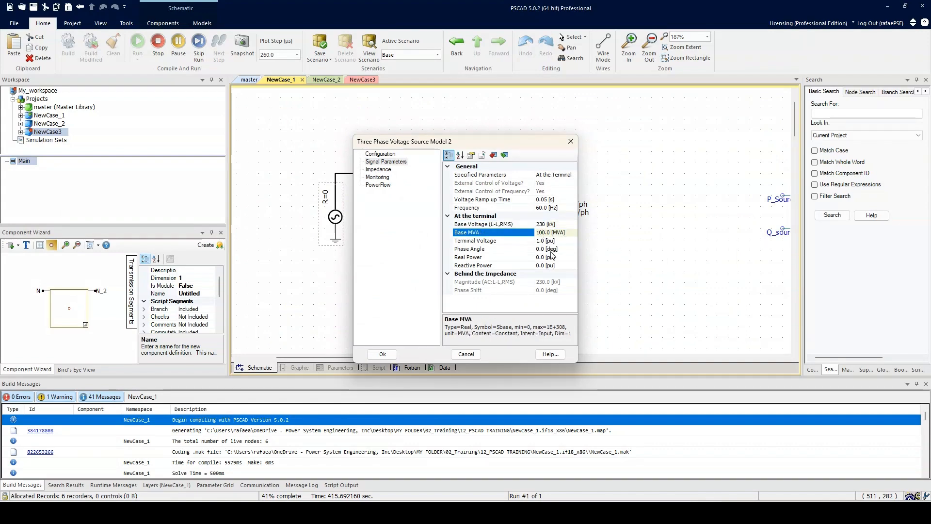
- Review the voltage source's configuration, impedance and base voltage settings, and close them without saving
click(386, 154)
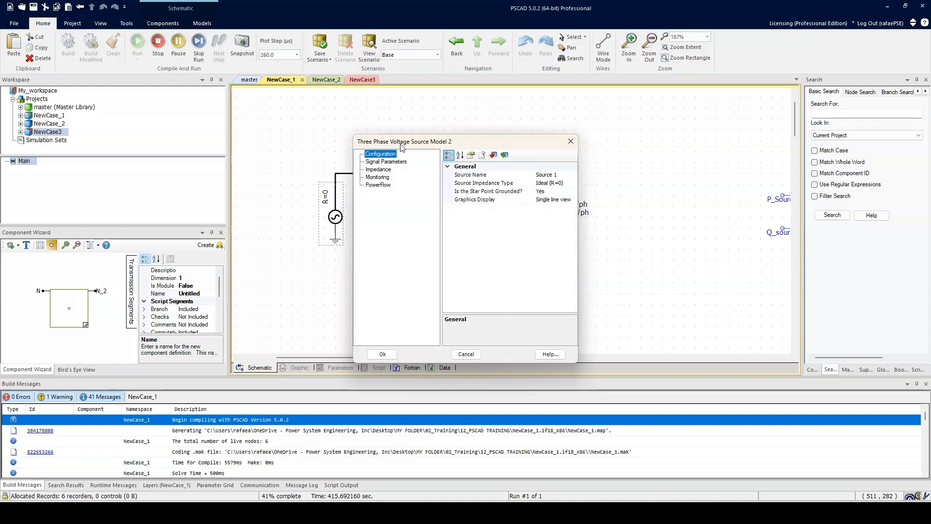
drag(401, 143, 484, 137)
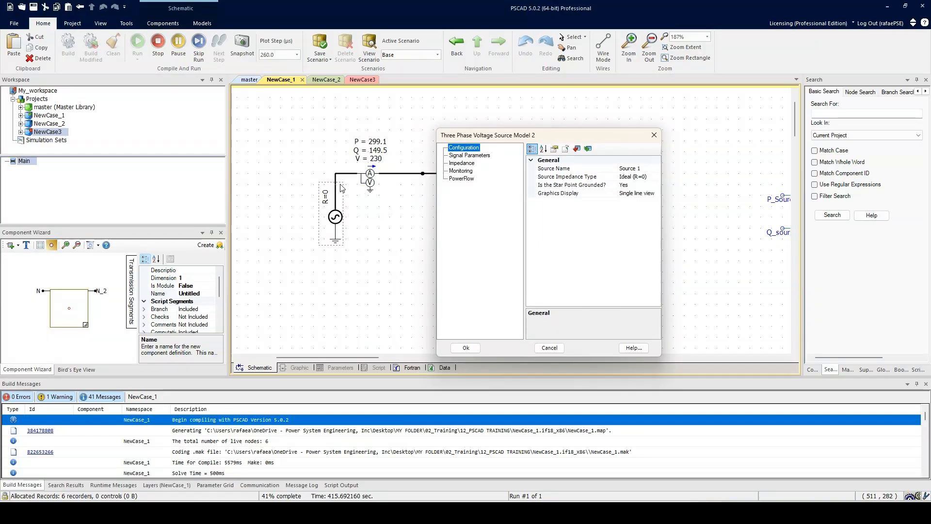
click(461, 163)
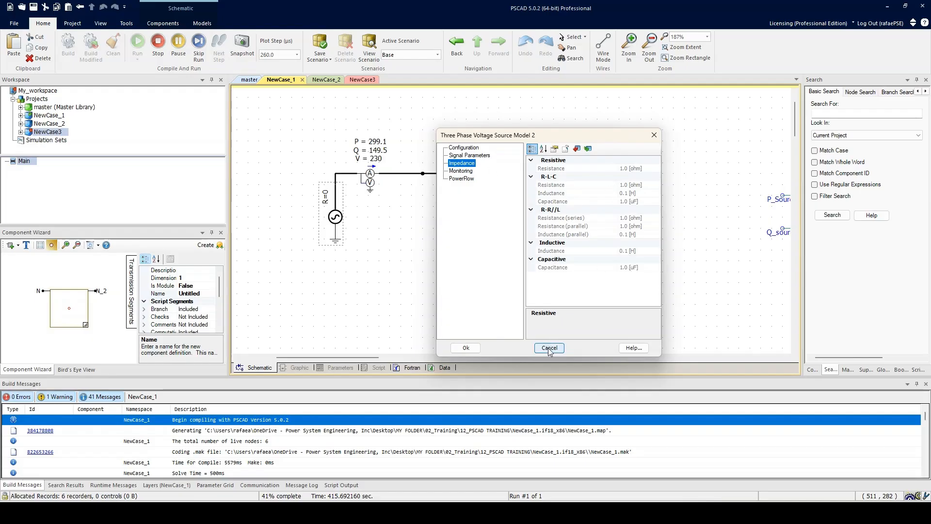
click(468, 155)
click(625, 218)
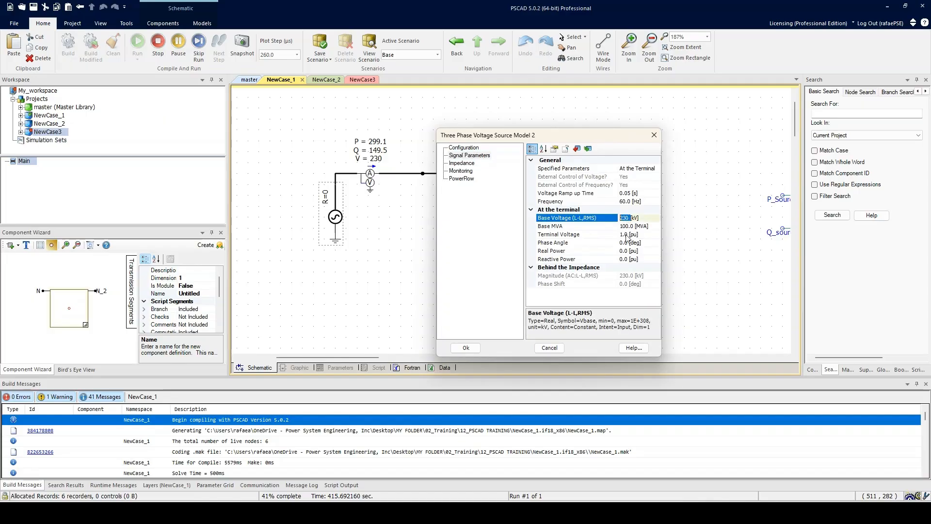
click(549, 347)
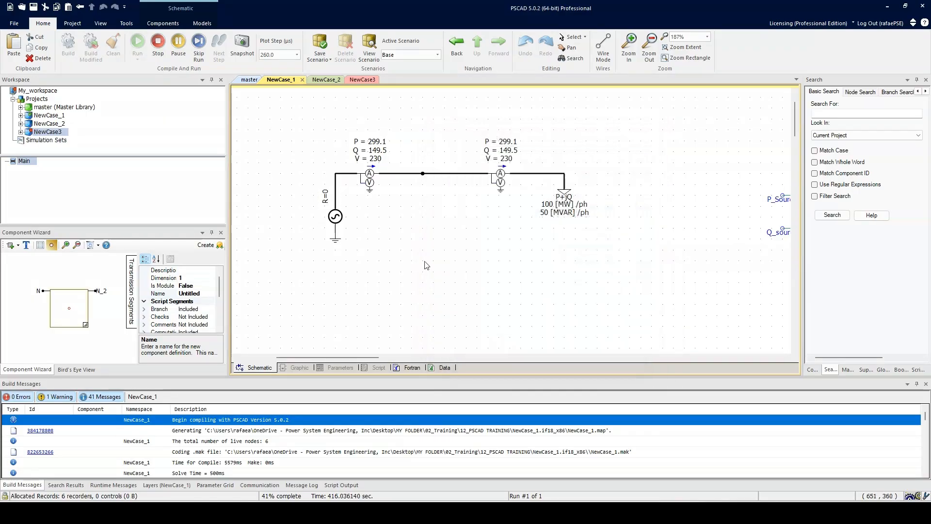
- Set the voltage source's specified parameters to Behind the Source Impedance and apply the change
double_click(340, 224)
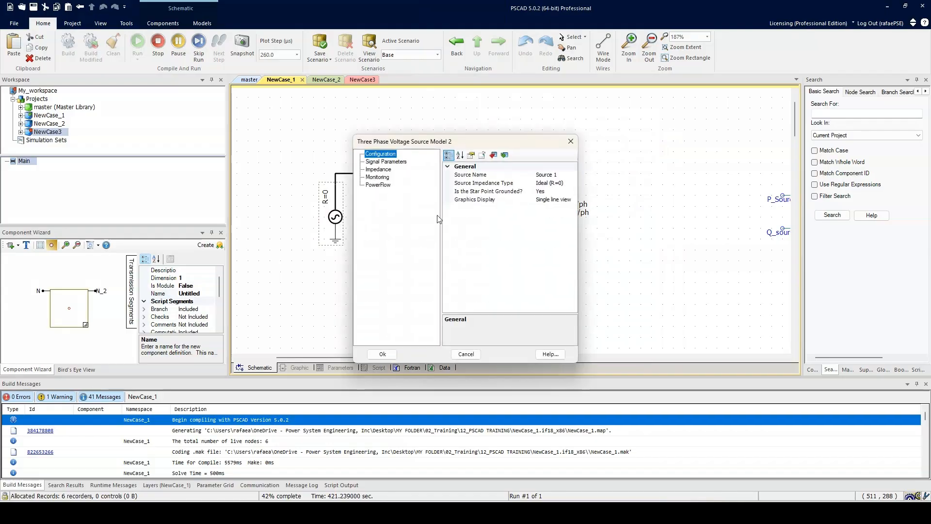
click(383, 162)
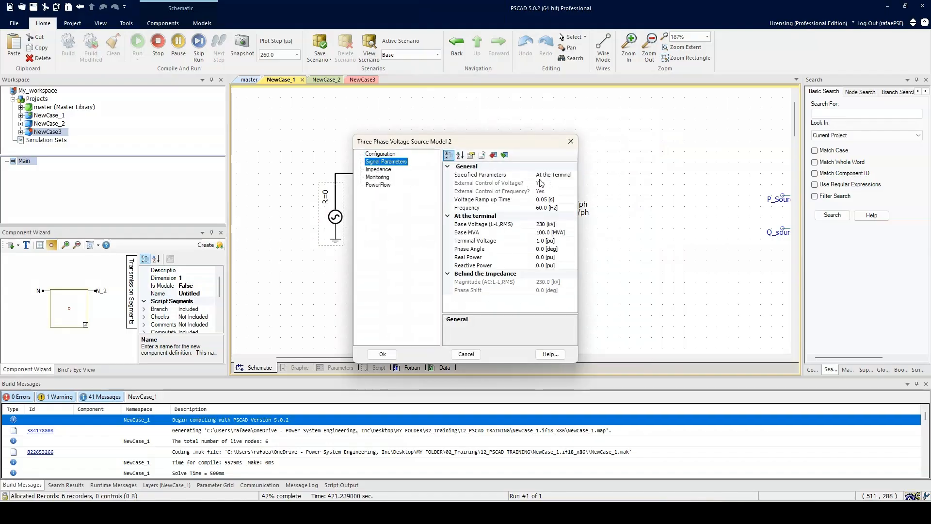
click(572, 175)
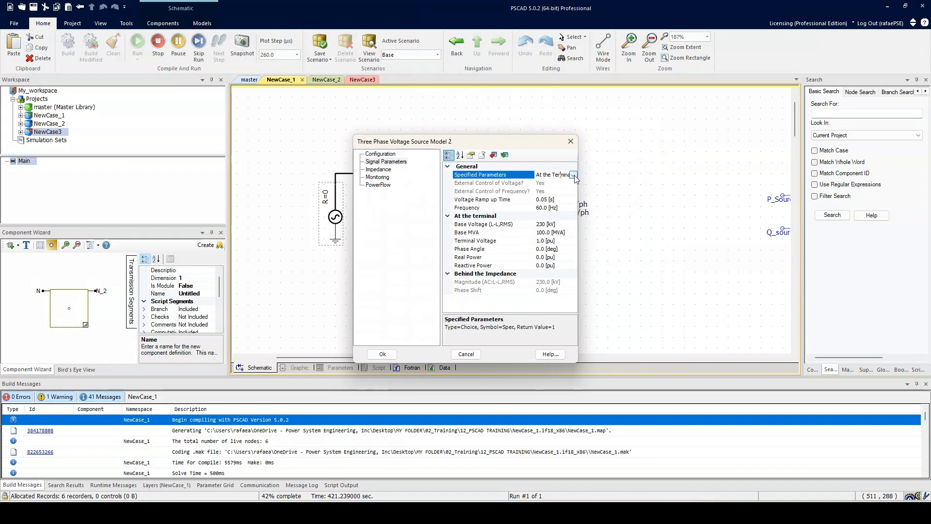
click(574, 175)
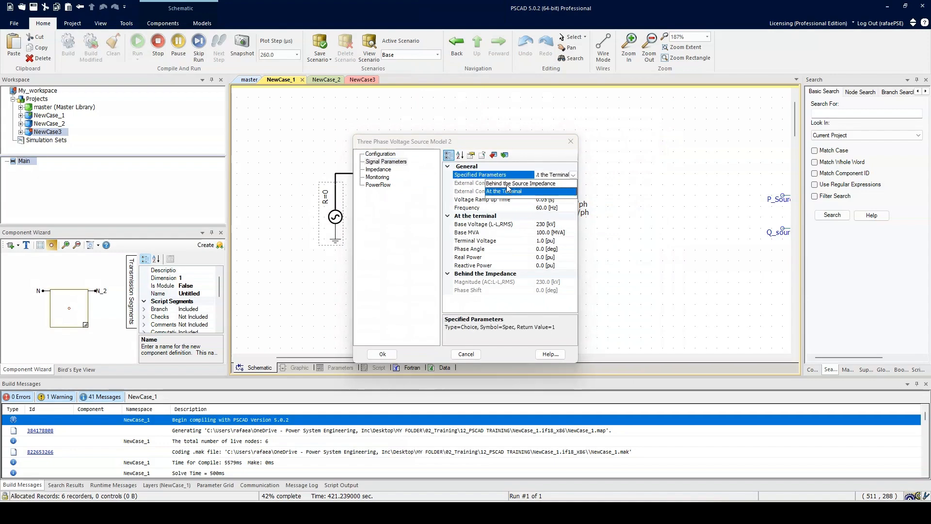
click(539, 185)
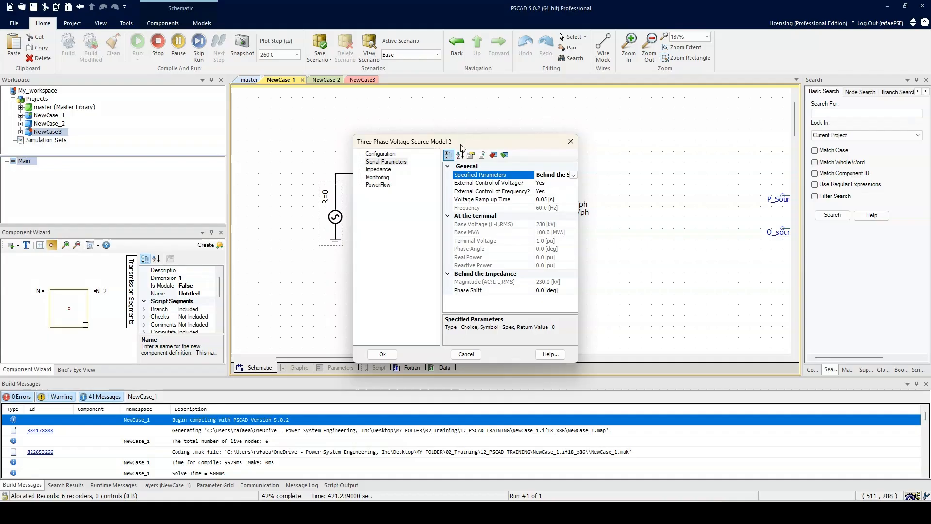
drag(461, 147, 542, 148)
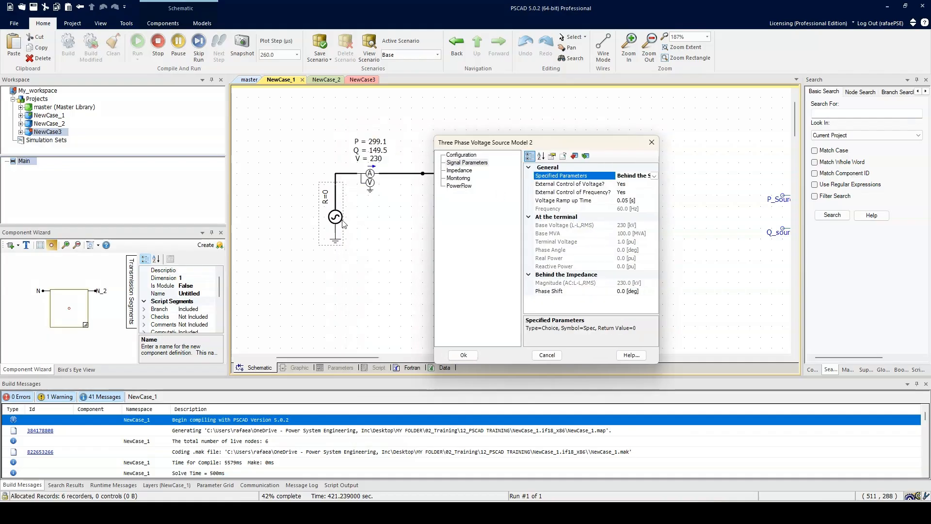
click(655, 176)
click(603, 185)
click(463, 357)
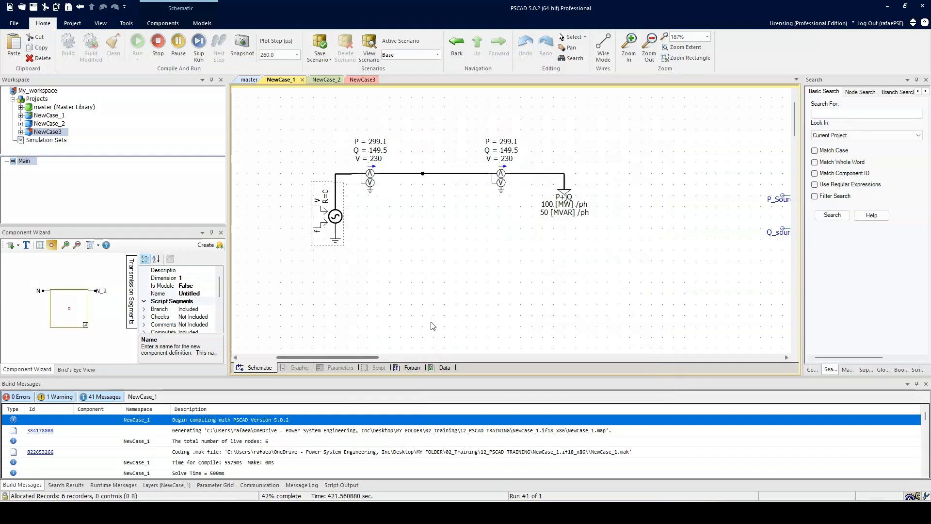
- Switch the source's specified parameters to At the Terminal and check the external voltage and frequency control fields
double_click(339, 224)
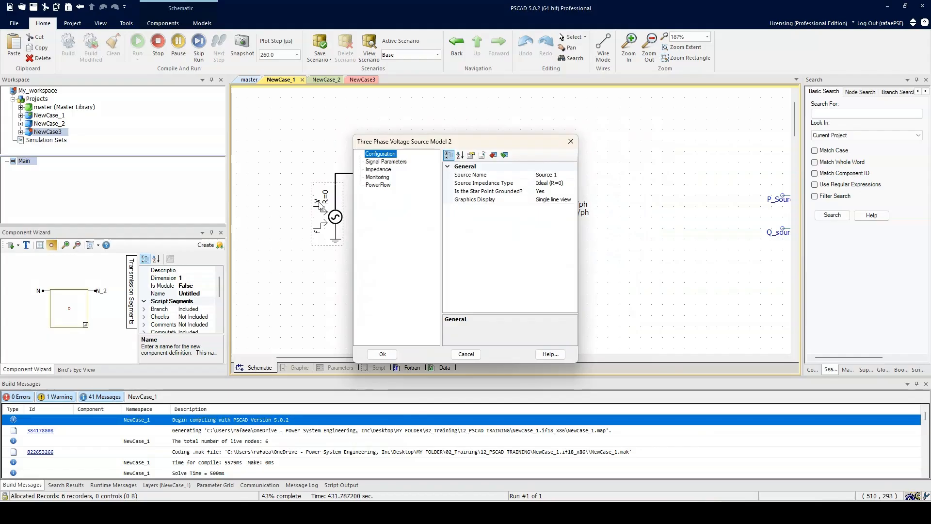
click(386, 161)
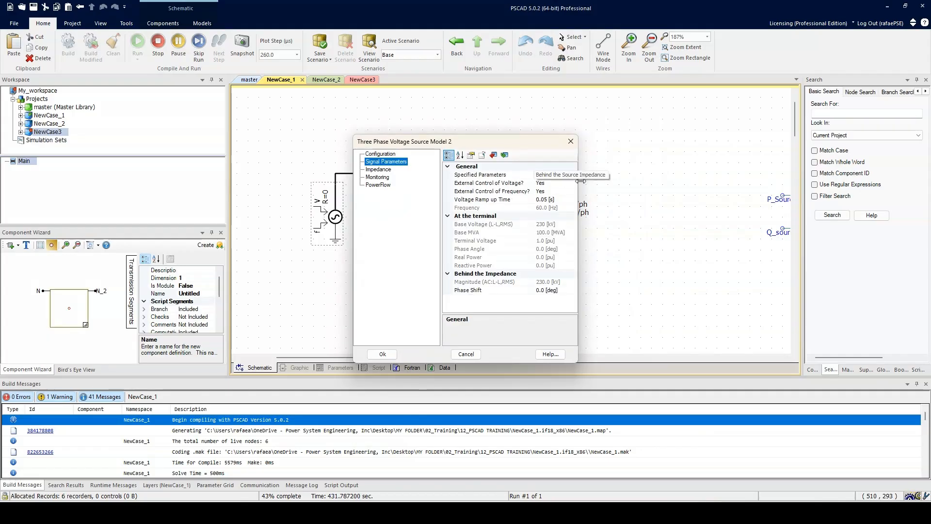
drag(578, 182, 617, 182)
click(596, 175)
click(611, 174)
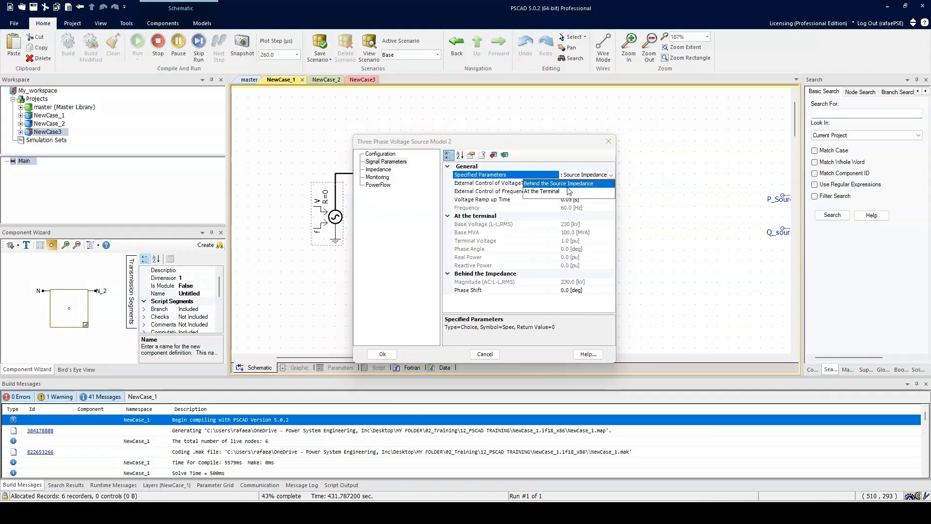
click(559, 184)
click(611, 175)
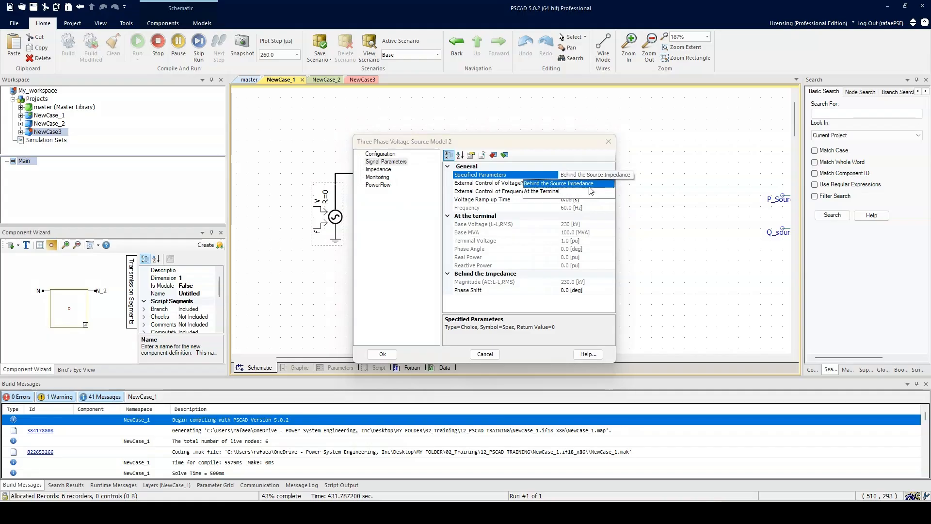
click(585, 190)
click(541, 184)
click(540, 192)
click(540, 184)
click(540, 192)
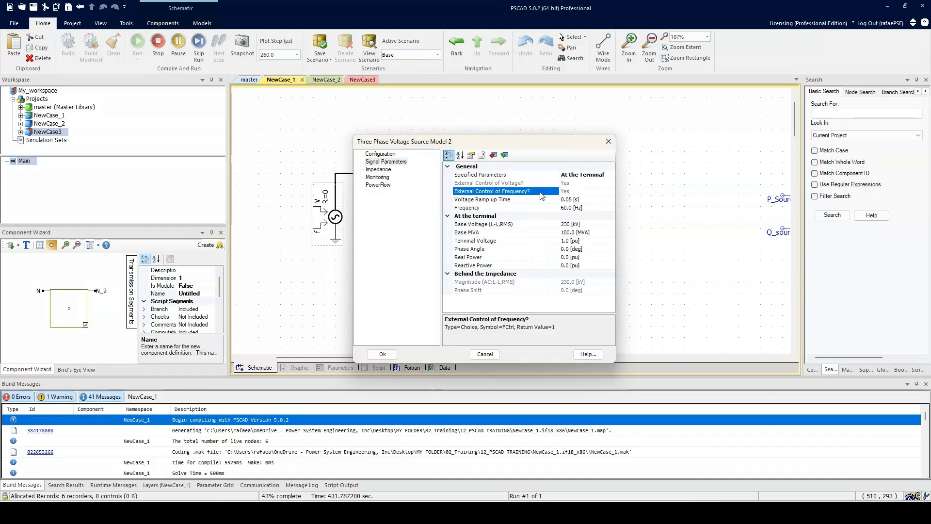
click(541, 184)
- Set the specified parameters back to Behind the Source Impedance and check the external control fields again
click(589, 175)
click(611, 176)
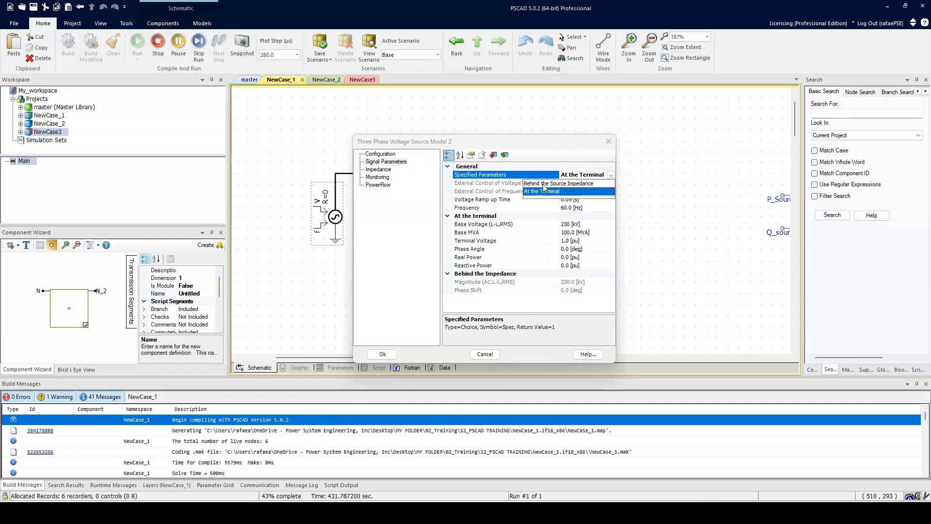
click(564, 185)
click(531, 184)
click(531, 192)
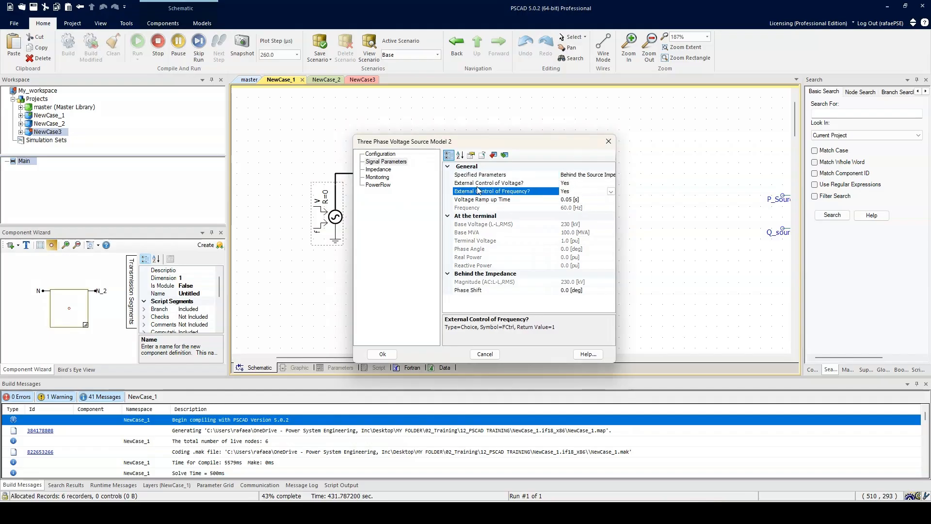
- Set external control of voltage and external control of frequency to No, and apply the source settings
click(596, 183)
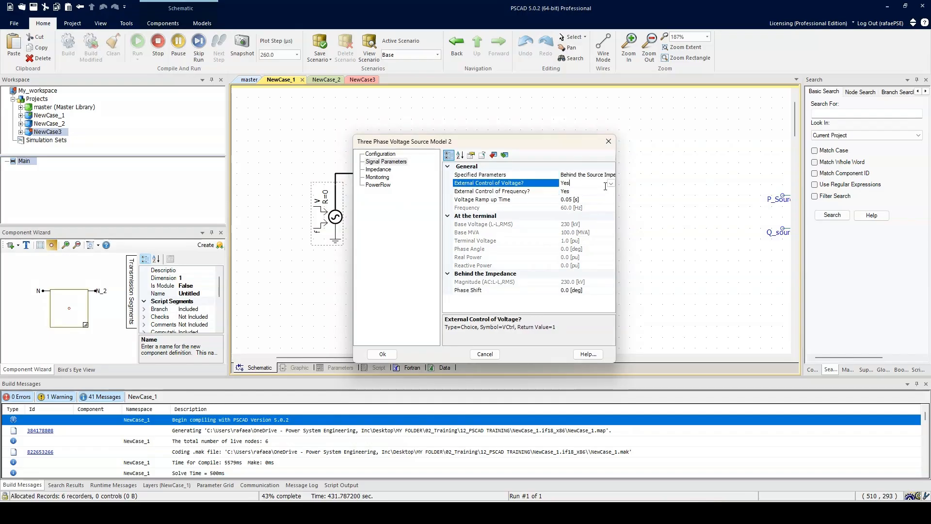
click(610, 183)
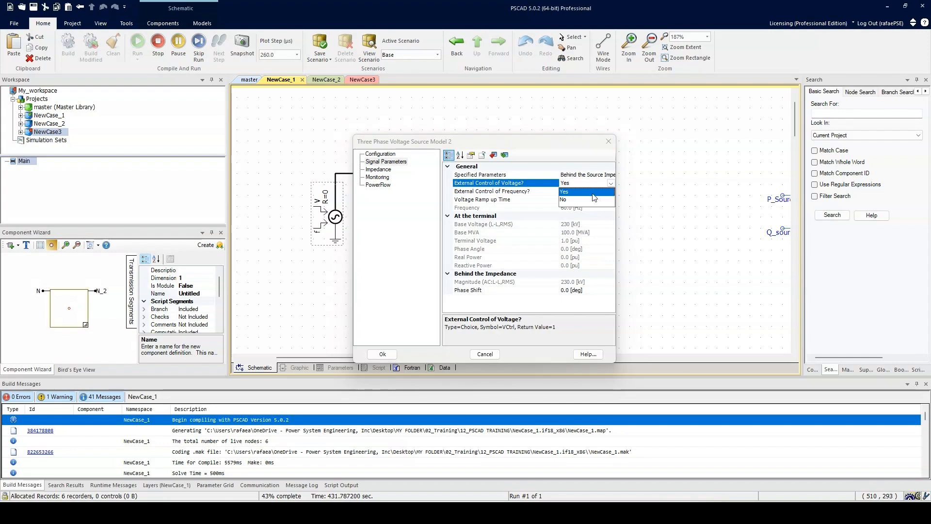
click(593, 192)
click(594, 191)
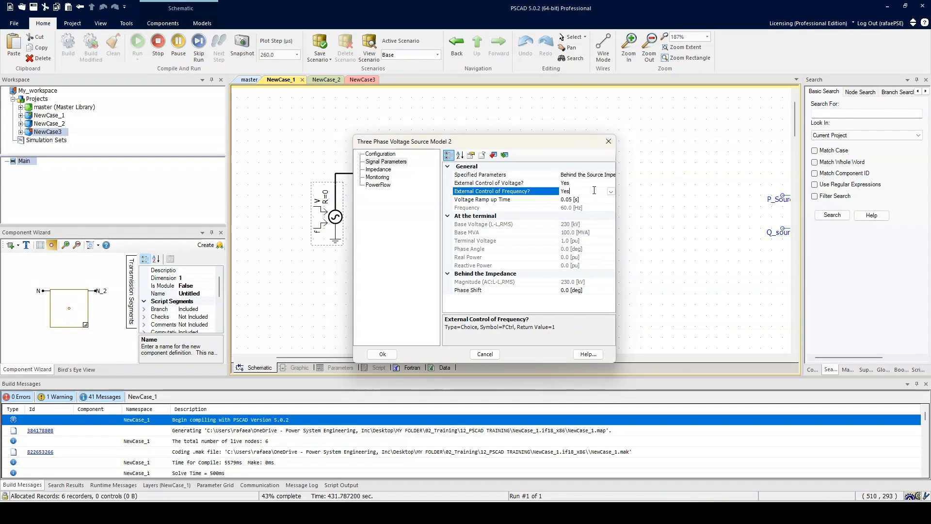
click(596, 183)
click(610, 183)
click(589, 199)
click(594, 191)
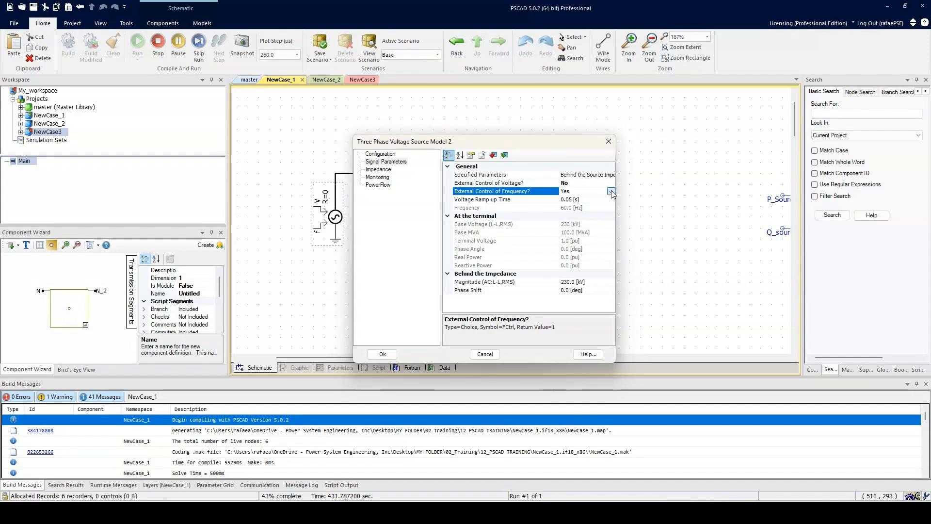
click(610, 191)
click(572, 208)
click(383, 354)
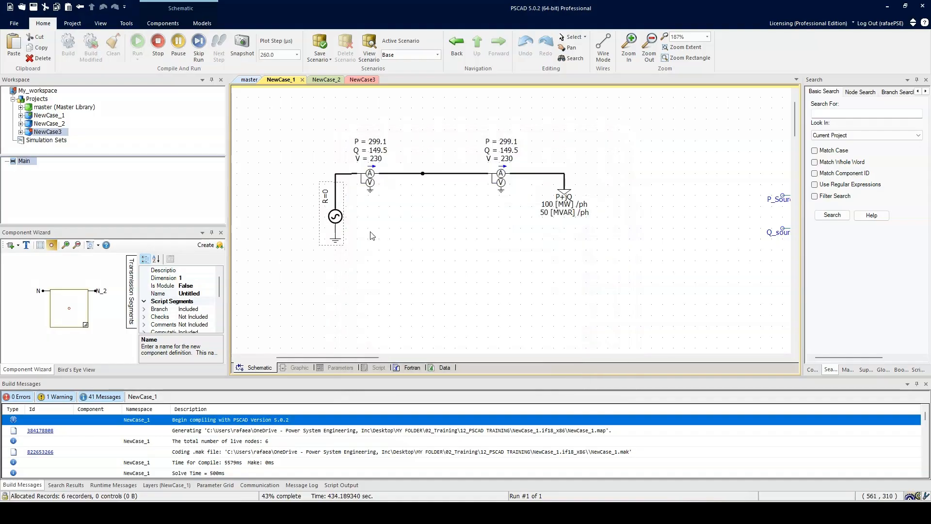
- Set both external control of voltage and external control of frequency to Yes in the voltage source's signal parameters
double_click(336, 223)
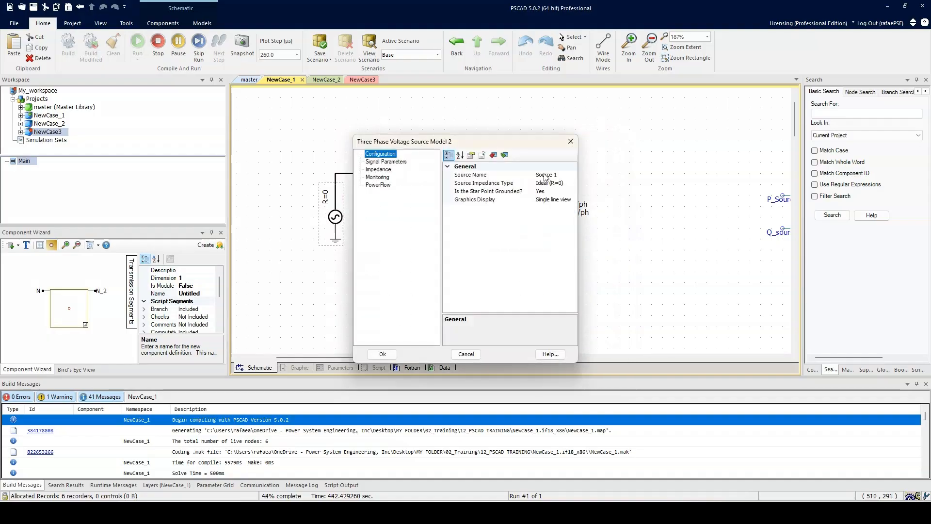
click(386, 162)
click(490, 182)
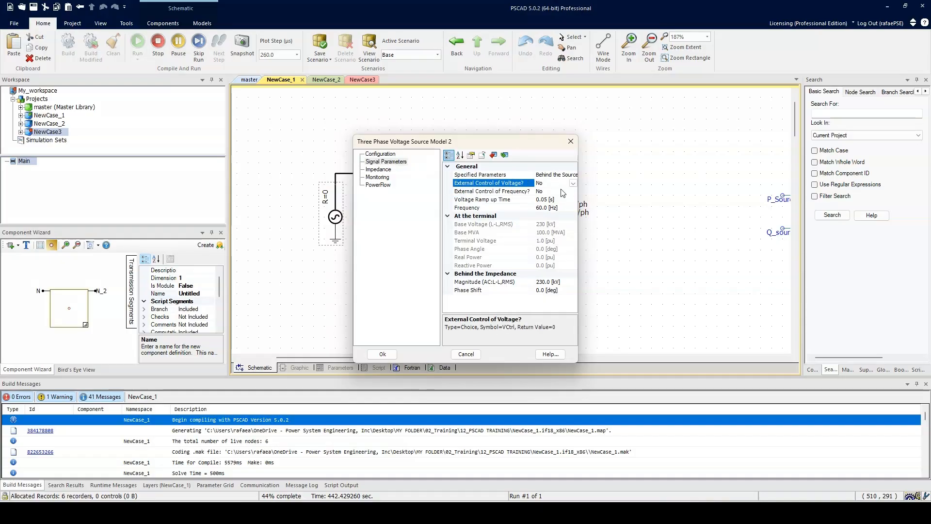
drag(577, 177, 607, 178)
click(600, 176)
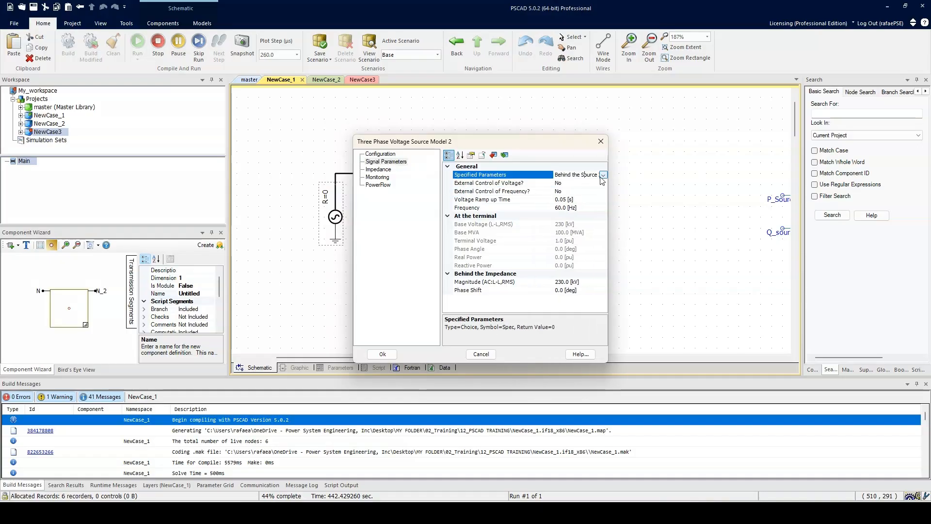
click(603, 176)
click(571, 185)
click(602, 183)
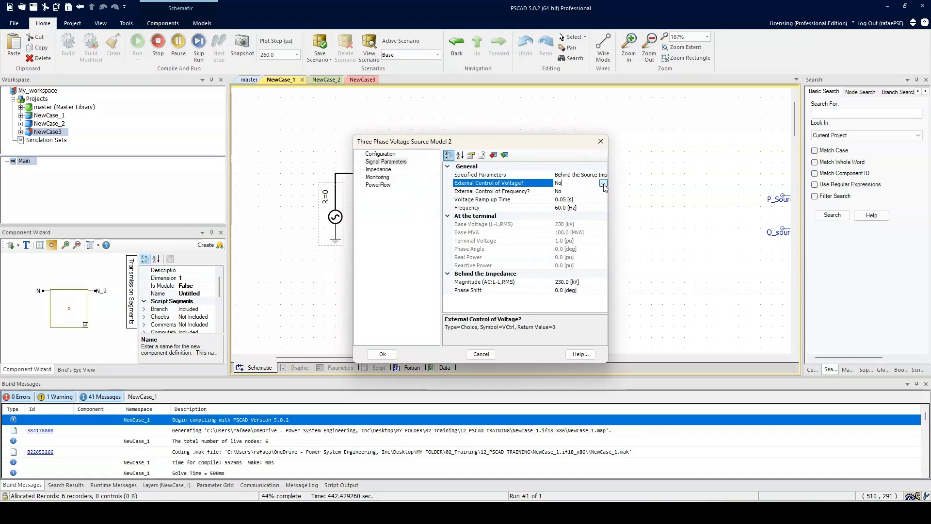
click(603, 183)
click(562, 192)
click(563, 192)
click(603, 191)
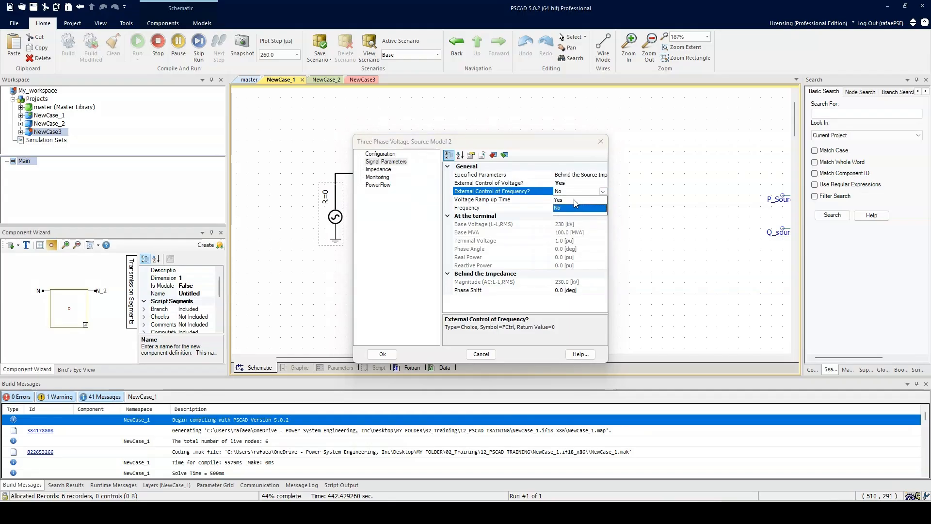
click(574, 200)
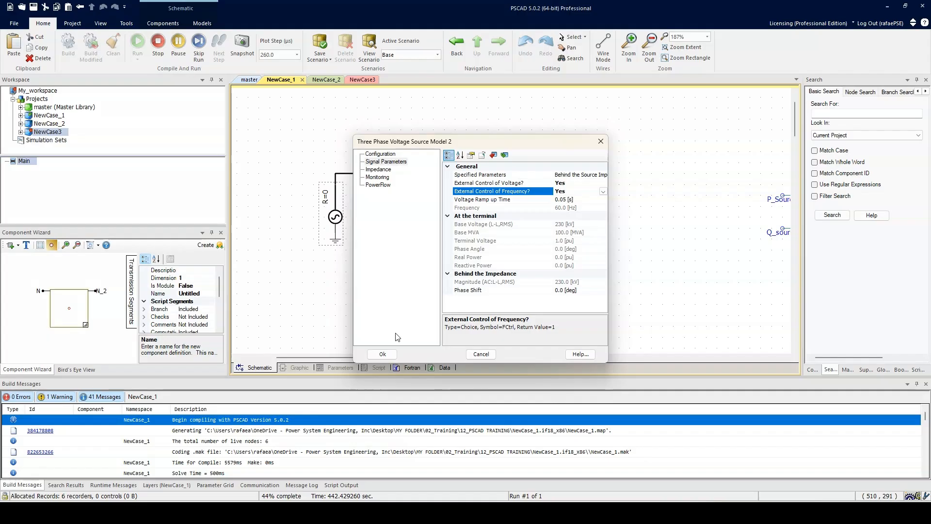
- Review the impedance and signal parameters, set the source impedance type to Inductive, and apply the source settings
click(603, 177)
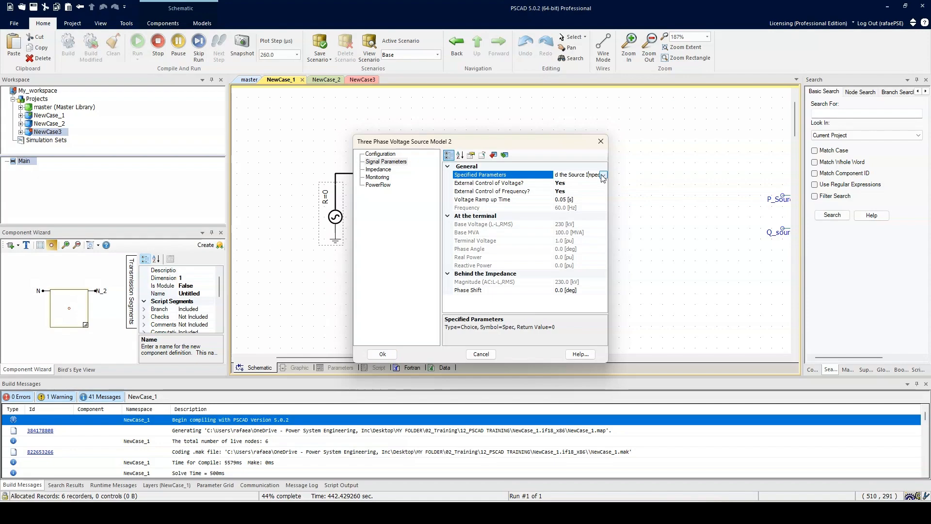
click(379, 170)
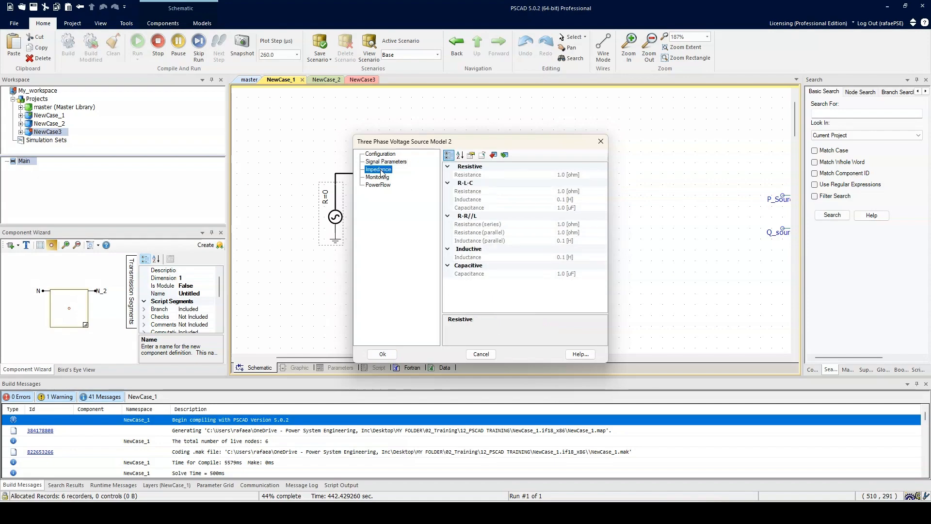
click(387, 162)
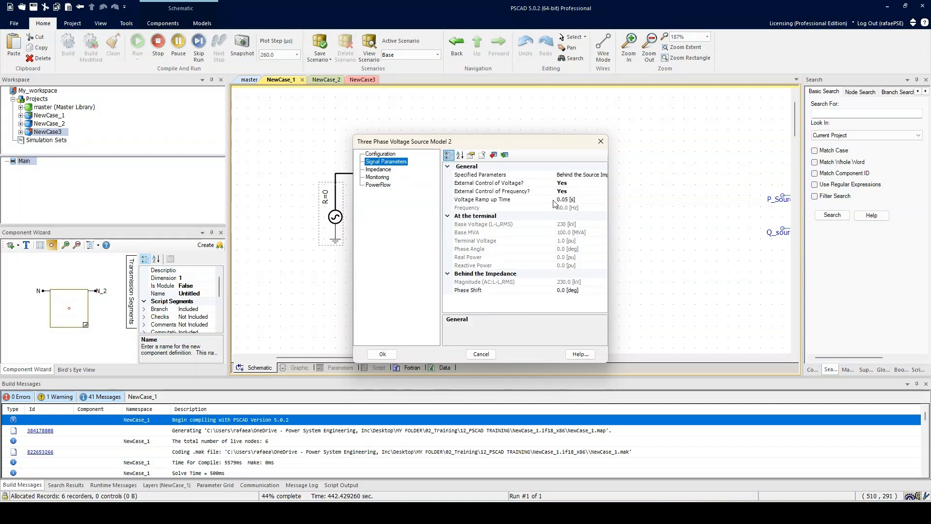
click(396, 155)
click(472, 186)
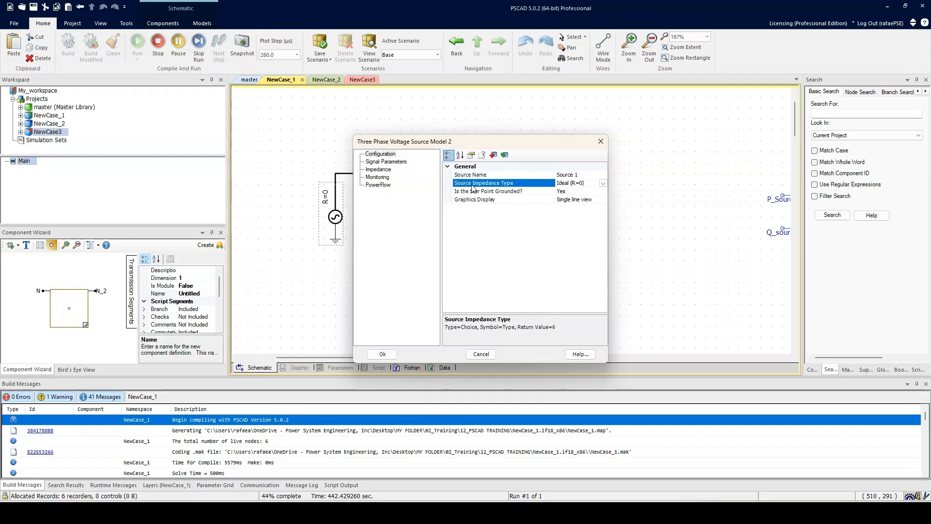
click(603, 183)
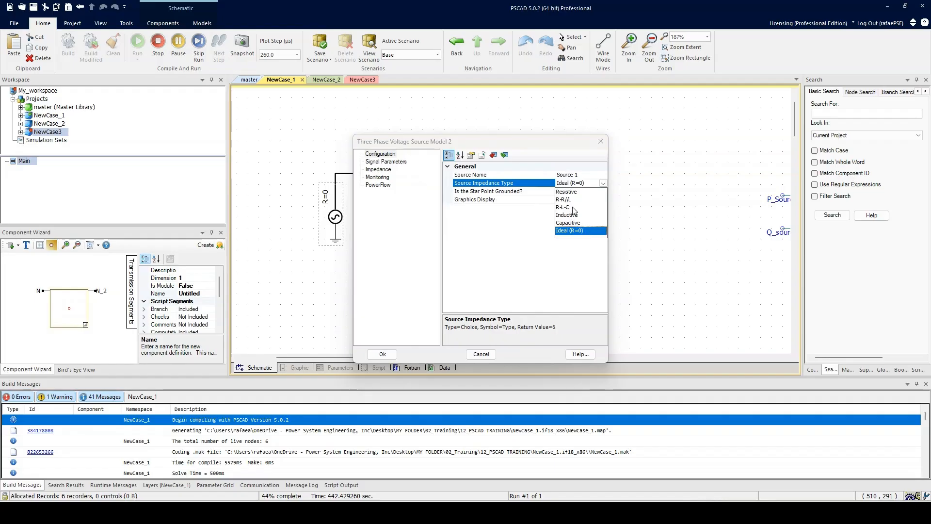
click(571, 215)
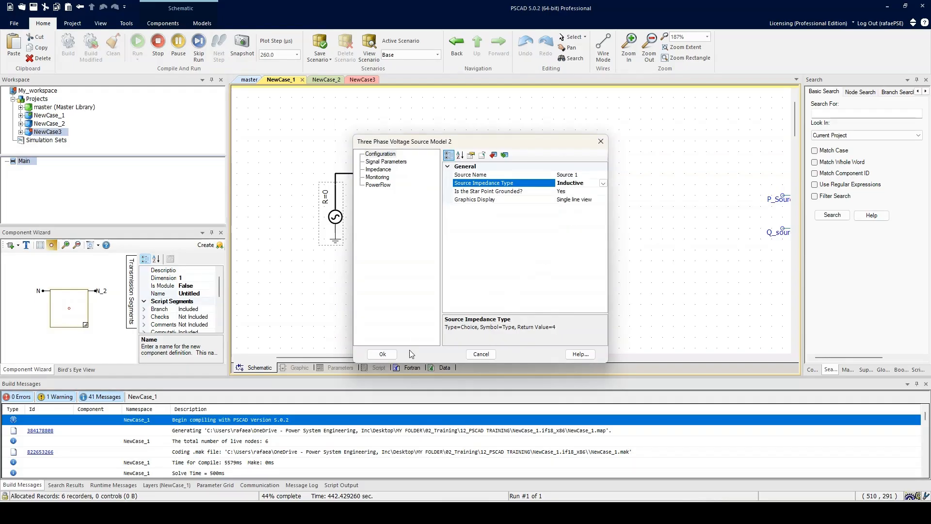
click(383, 354)
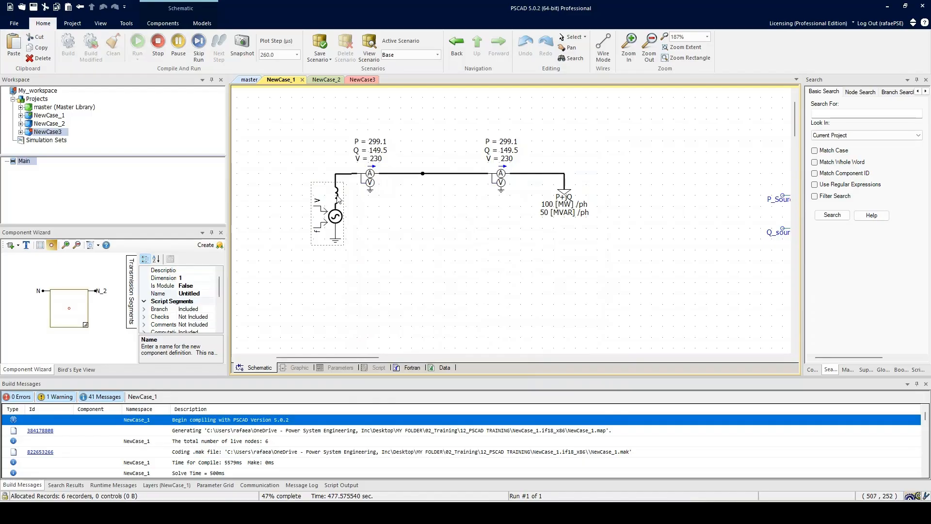
- Examine the source's impedance parameters for the inductive type, keeping the source symbol in view
double_click(338, 216)
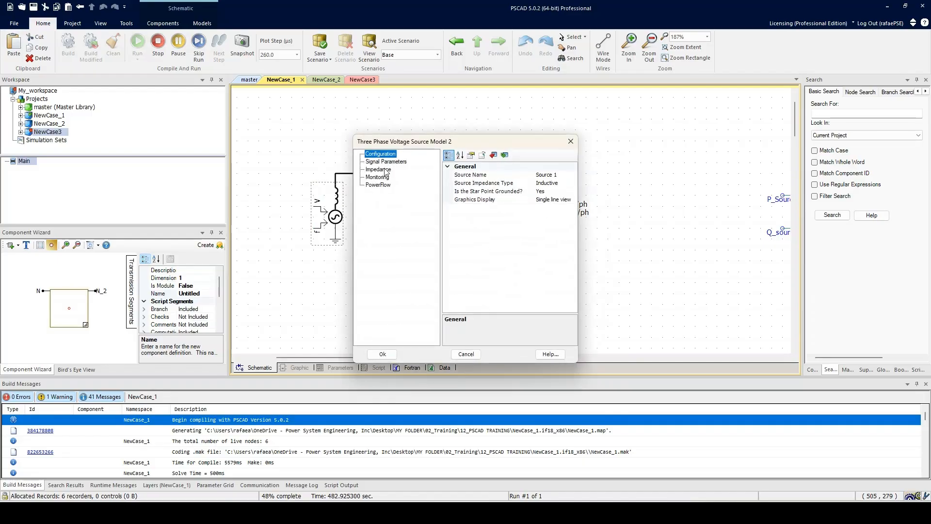
click(379, 169)
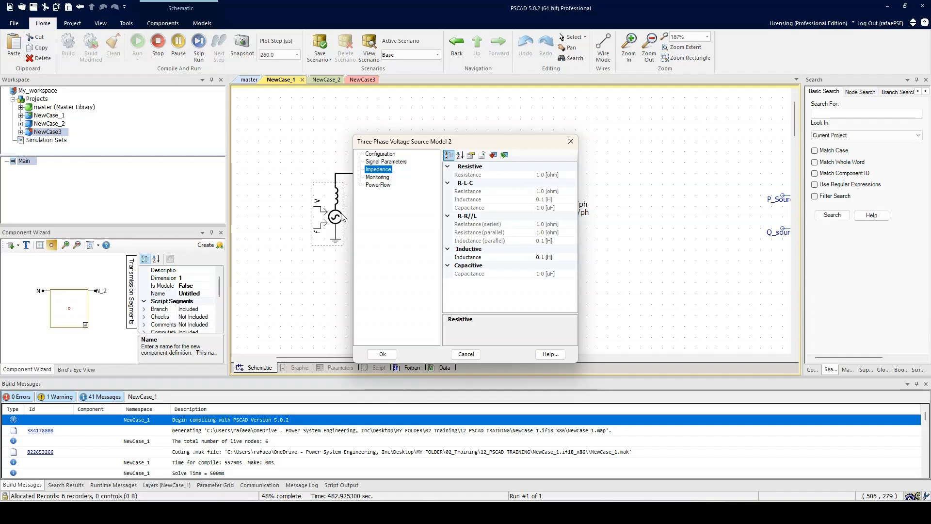
drag(418, 142, 540, 138)
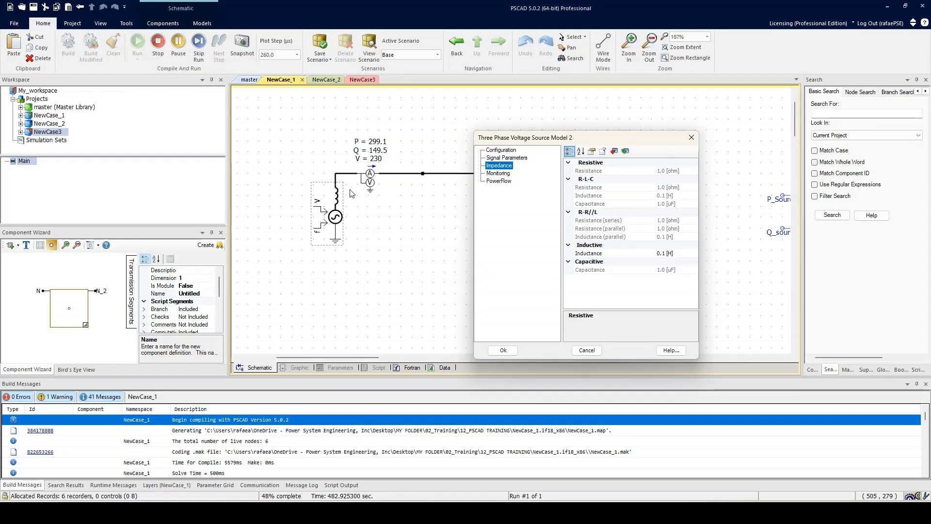
- Set the source impedance type to Ideal (R=0) and apply the source settings
click(503, 151)
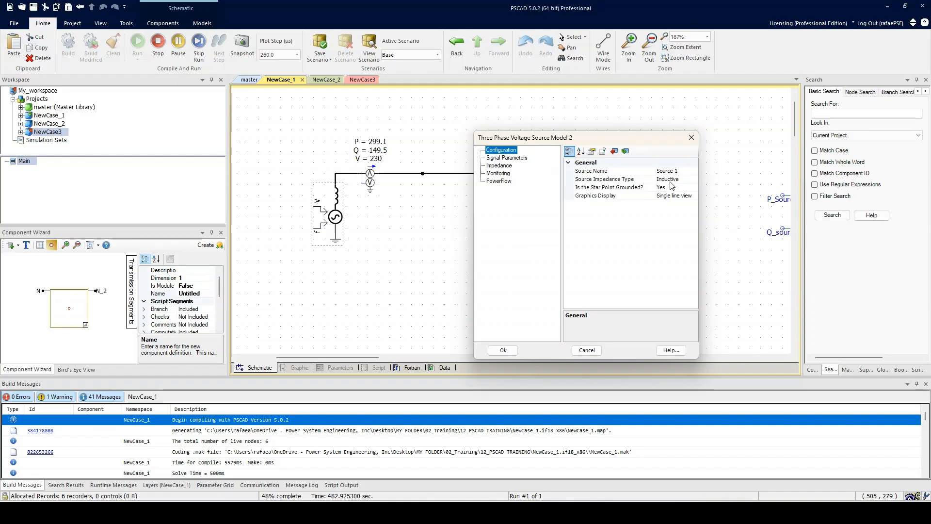
click(604, 179)
click(694, 179)
click(664, 227)
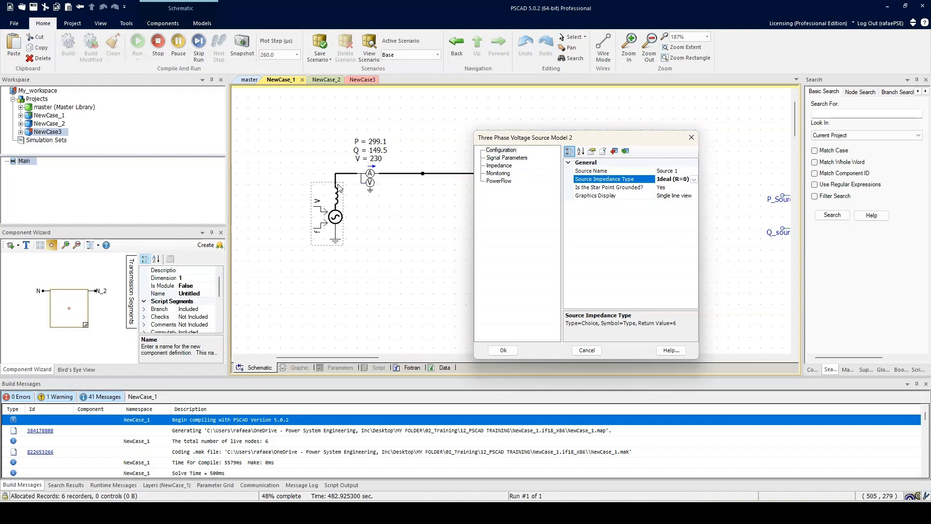
click(503, 350)
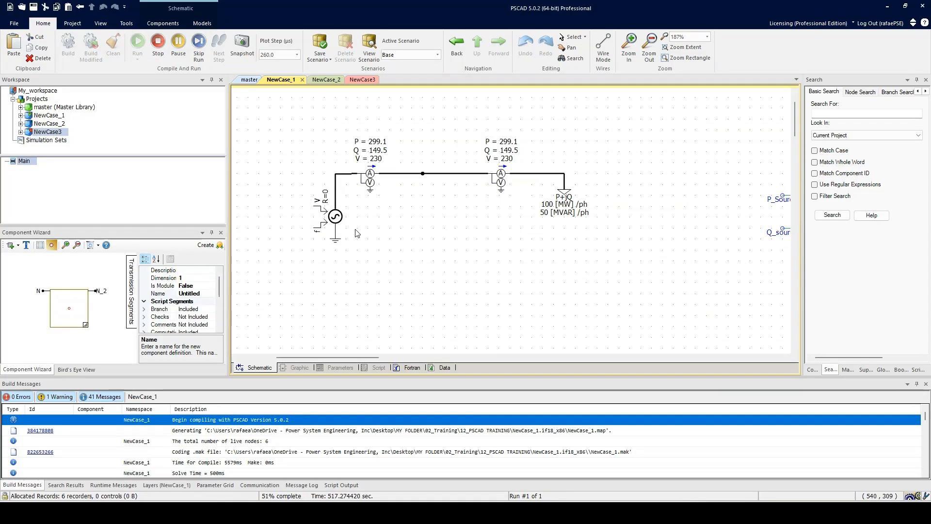
- Read the voltage source's help page on control by internal parameters or external V and f signals, and close the source settings
scroll(316, 216, up, 2)
scroll(314, 216, up, 2)
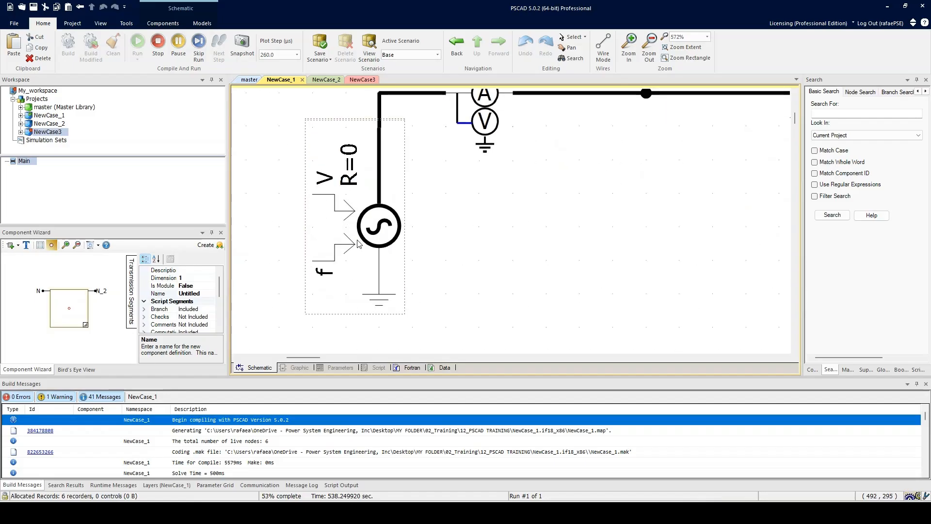
scroll(352, 213, down, 1)
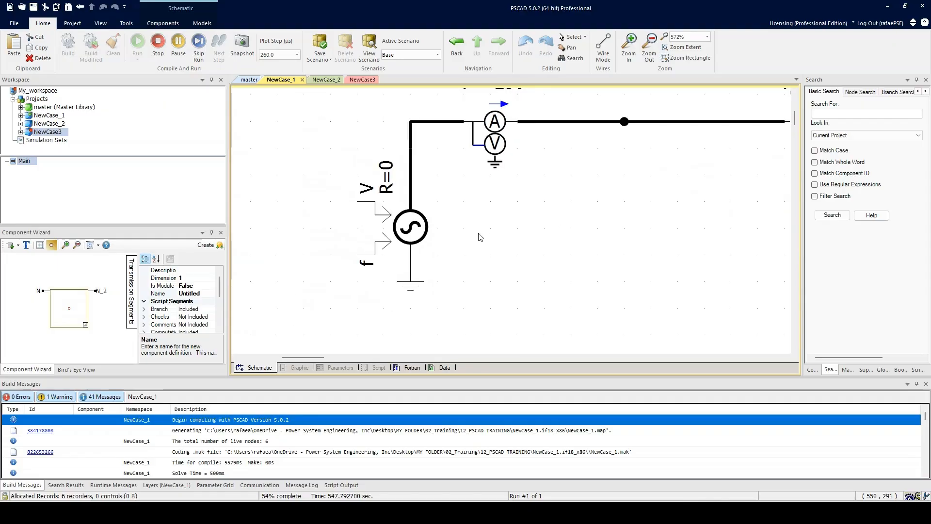
scroll(421, 222, down, 2)
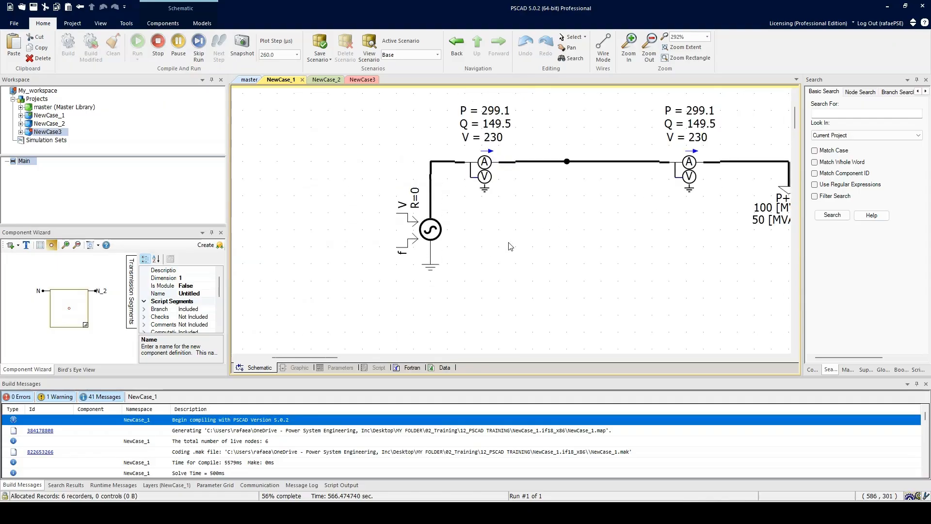
drag(495, 238, 574, 248)
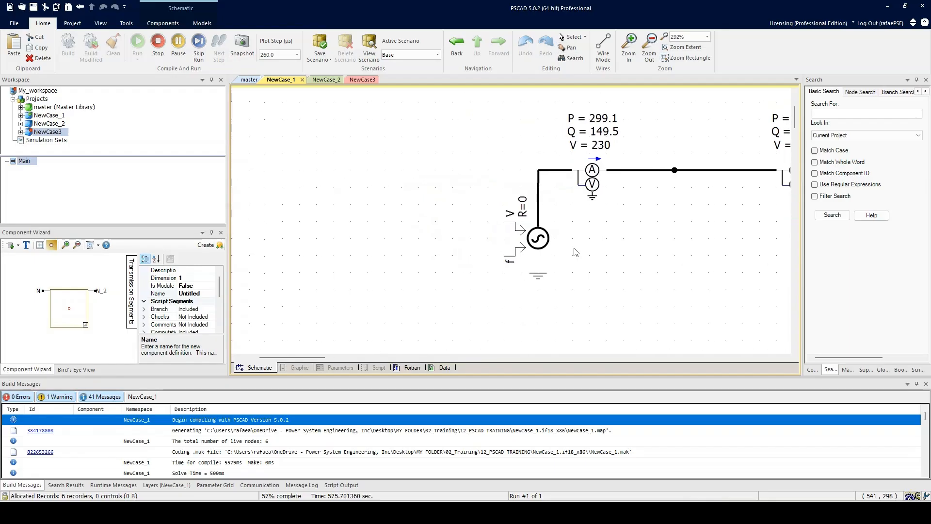
double_click(539, 243)
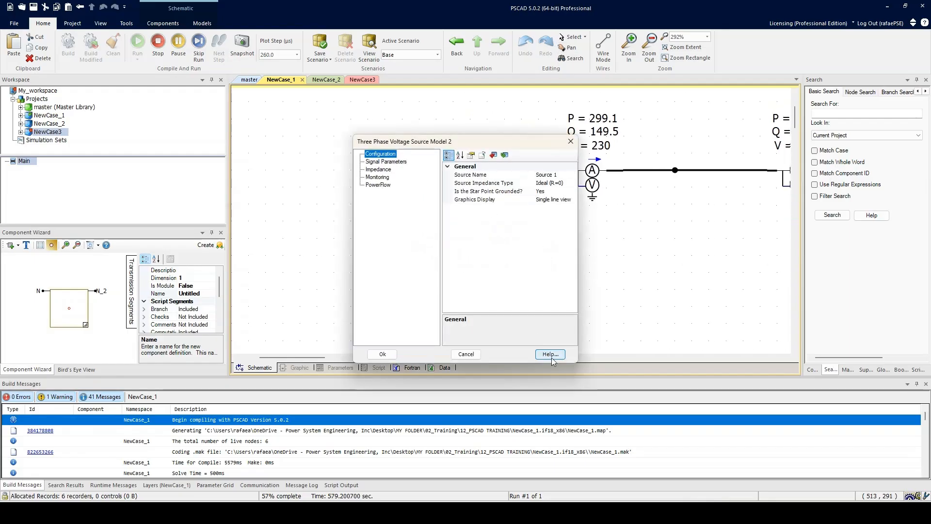
click(550, 355)
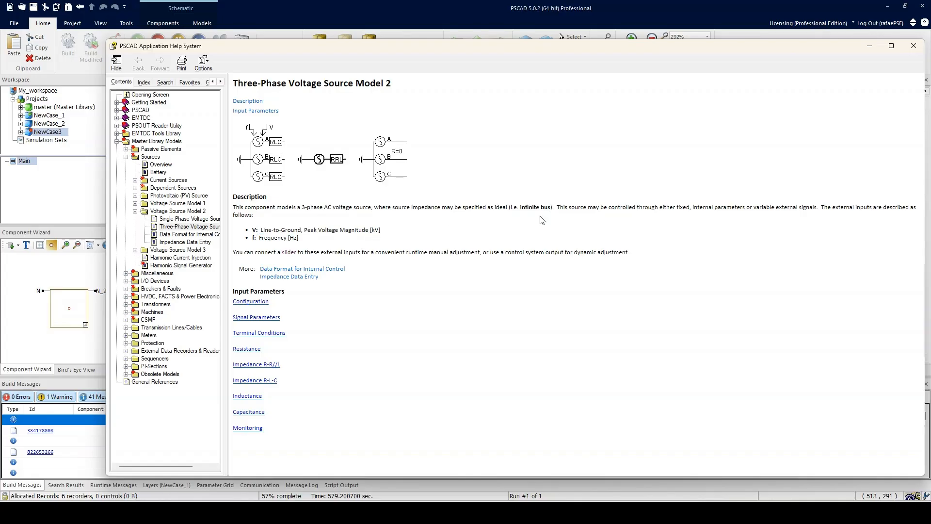
drag(587, 207, 685, 207)
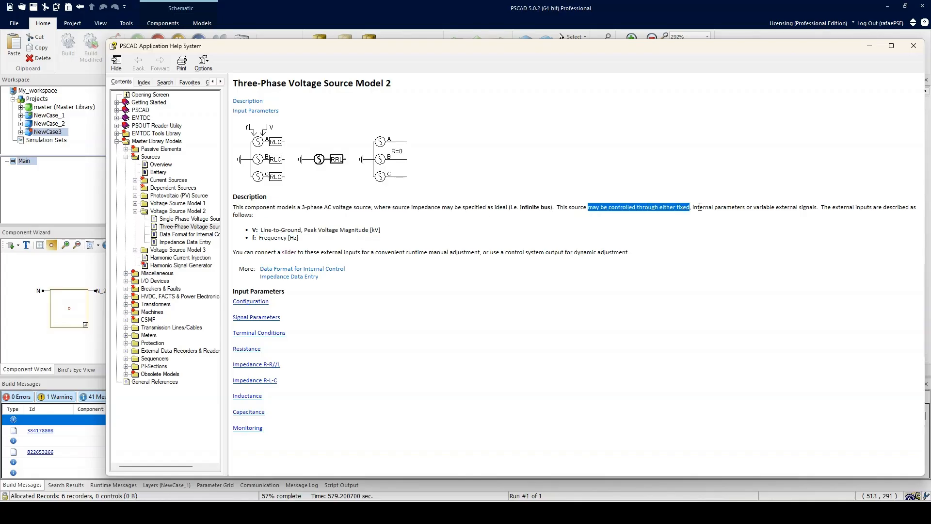
drag(744, 209, 807, 211)
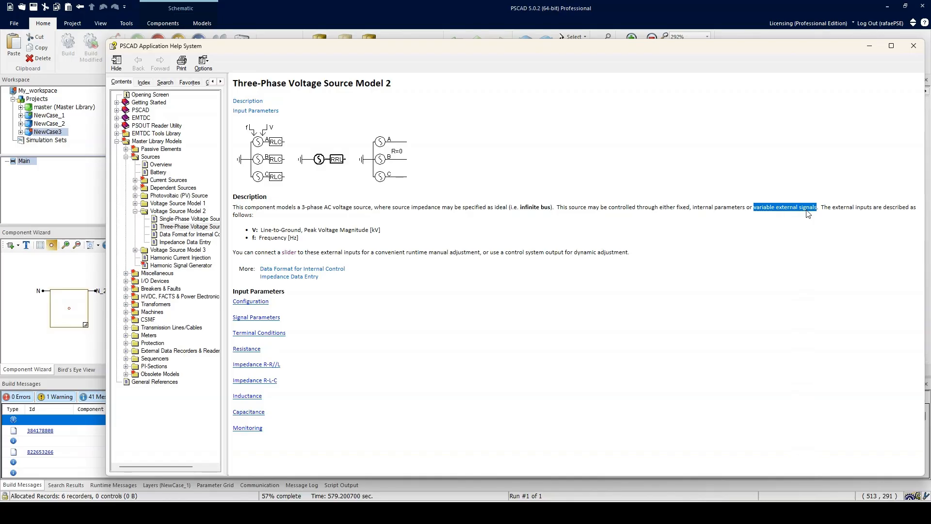
click(805, 210)
double_click(758, 209)
click(770, 215)
click(870, 45)
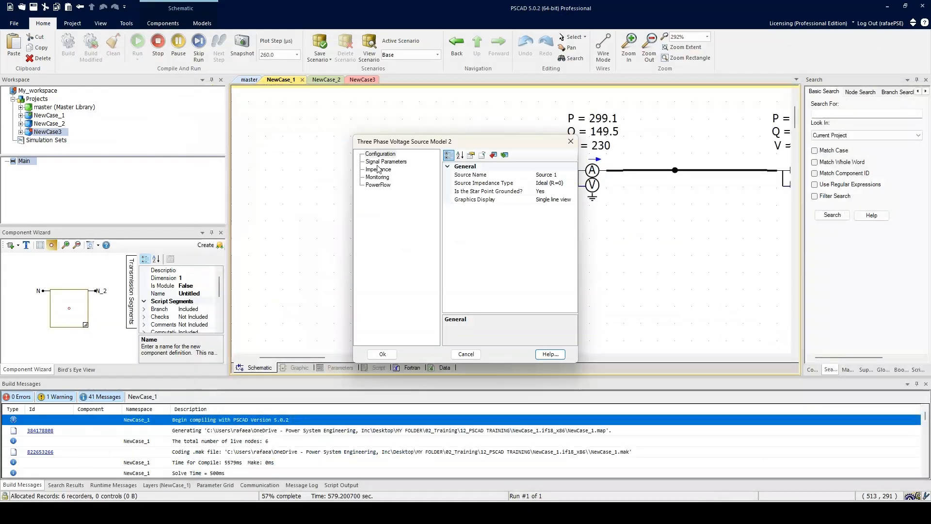
click(382, 354)
- Add an integer constant beside the source and connect it to the frequency input f
click(163, 23)
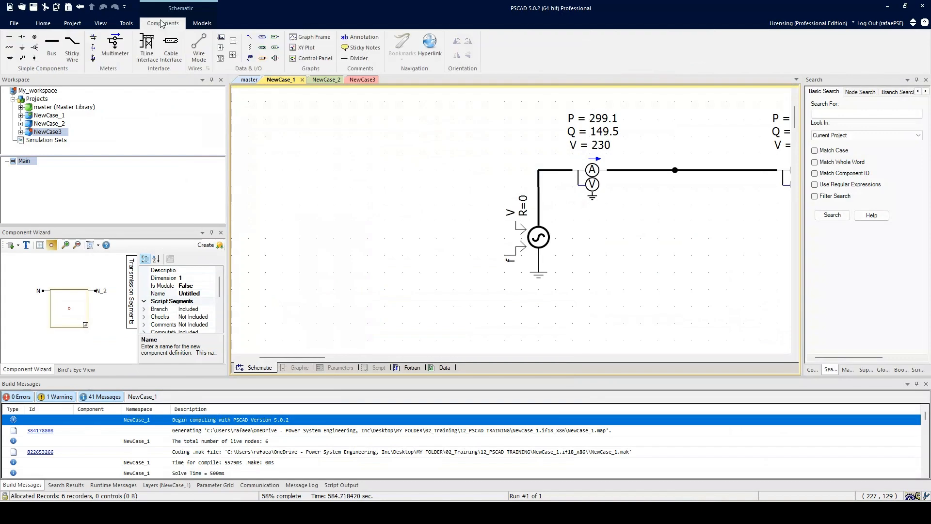
click(262, 47)
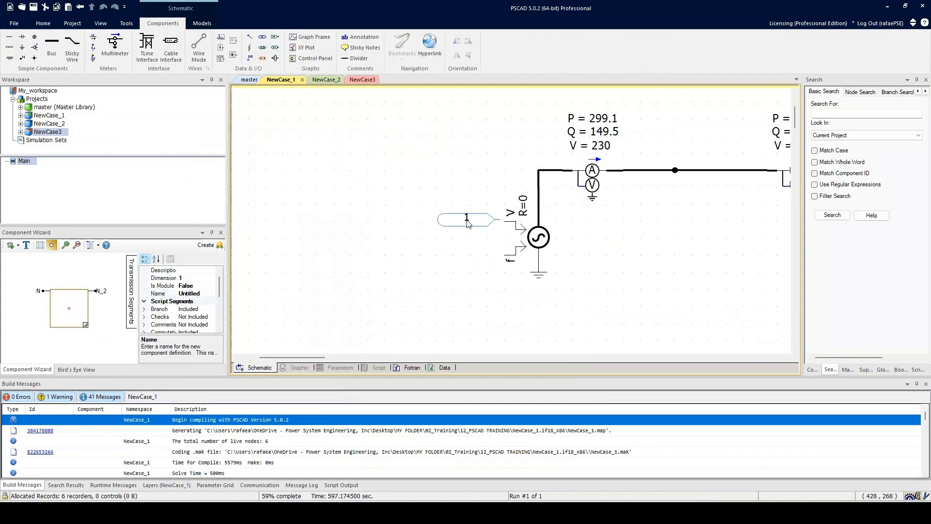
click(499, 221)
click(467, 224)
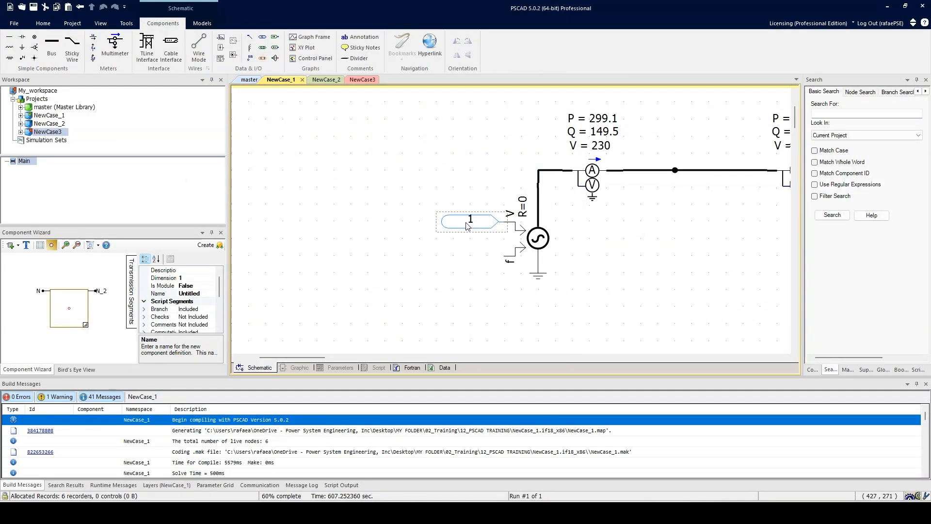
drag(466, 223, 466, 258)
- Set the integer constant at the source's frequency input to 60
double_click(476, 258)
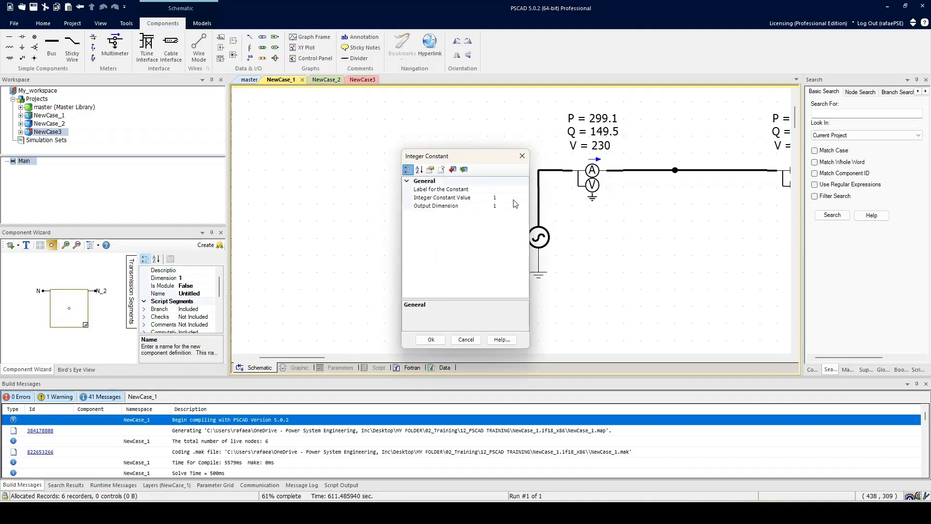
click(514, 200)
key(Return)
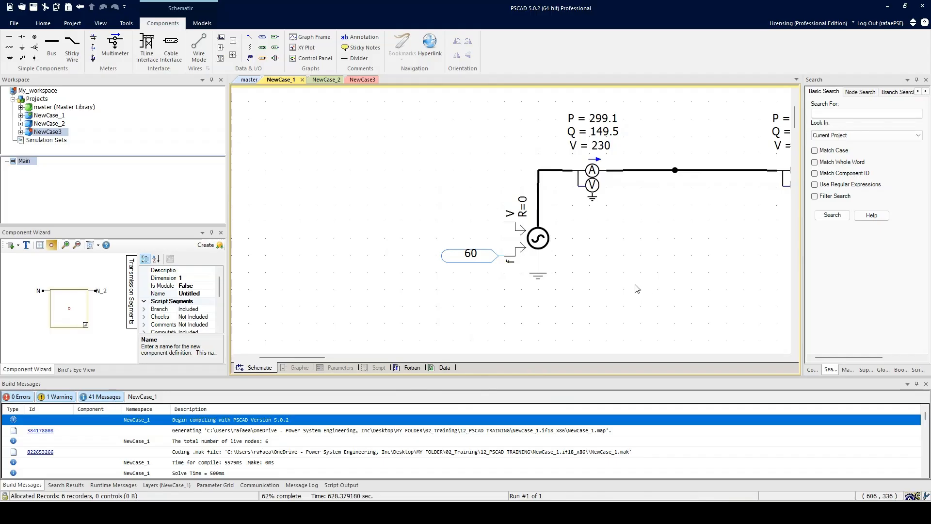
- Add an integer constant at the source's voltage input V and set its value to 230
click(483, 261)
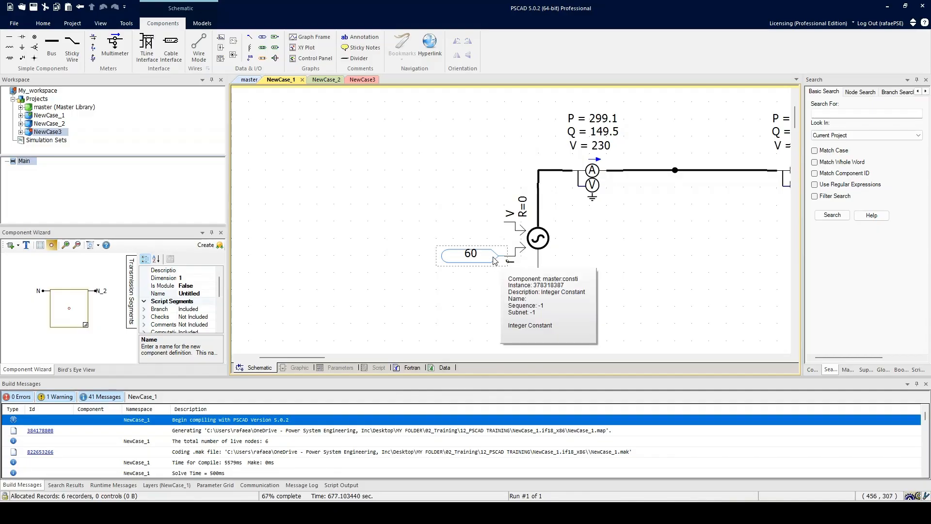
click(269, 48)
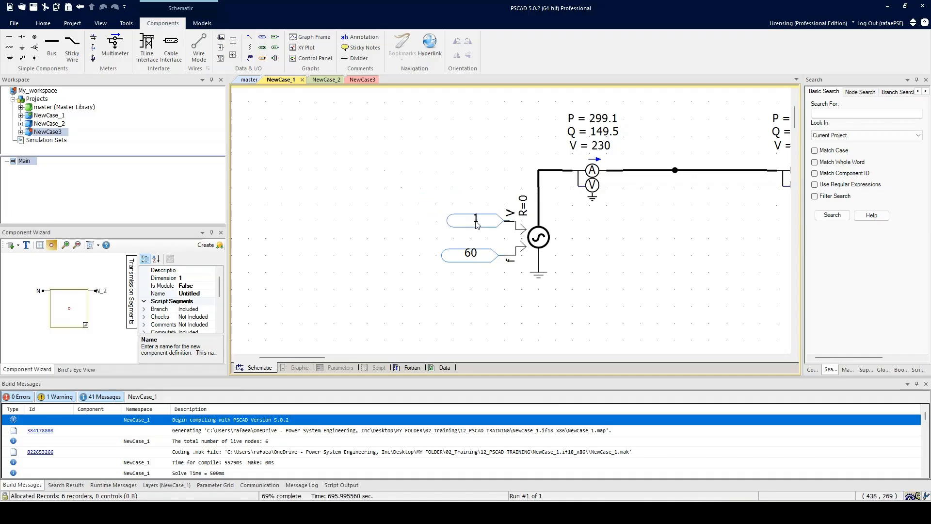
click(476, 220)
double_click(475, 221)
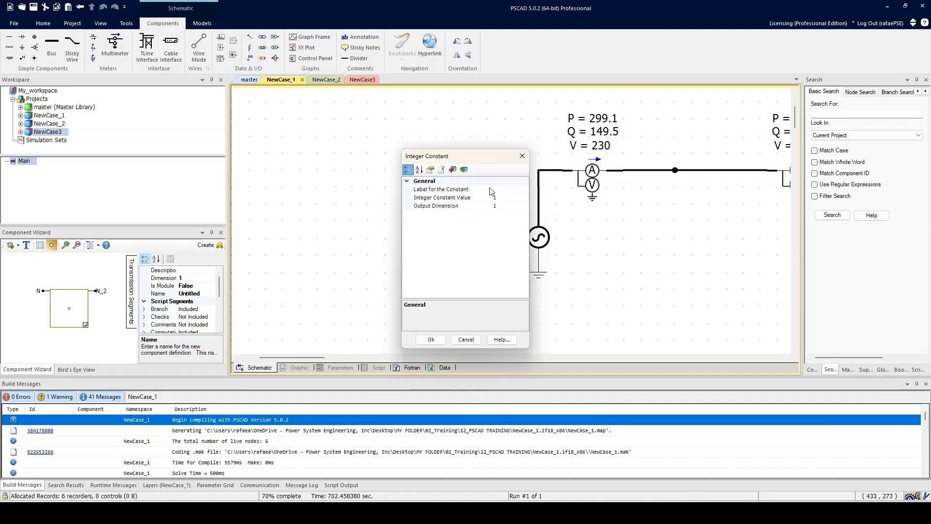
click(496, 197)
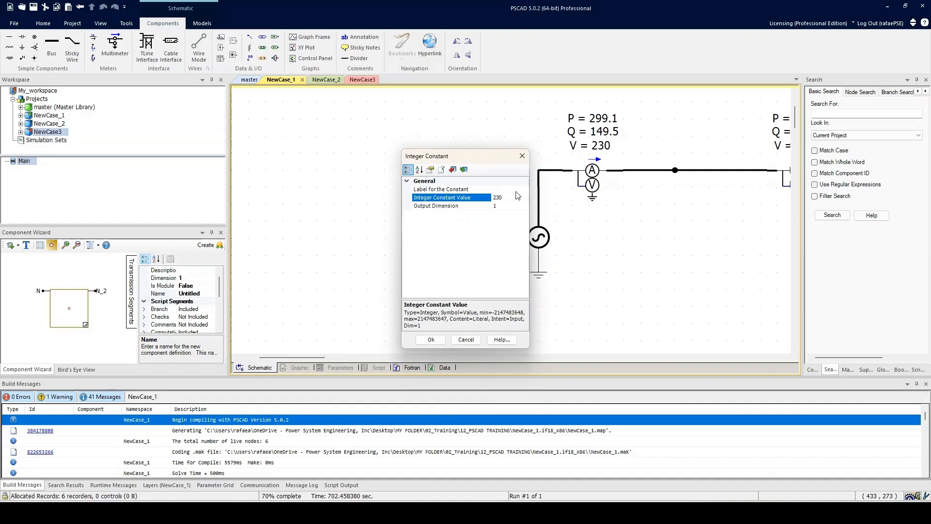
click(436, 342)
- Rescale the RMS voltage and RMS current graphs to fit their curves, and inspect the voltage trace with the crosshair
drag(603, 292, 477, 254)
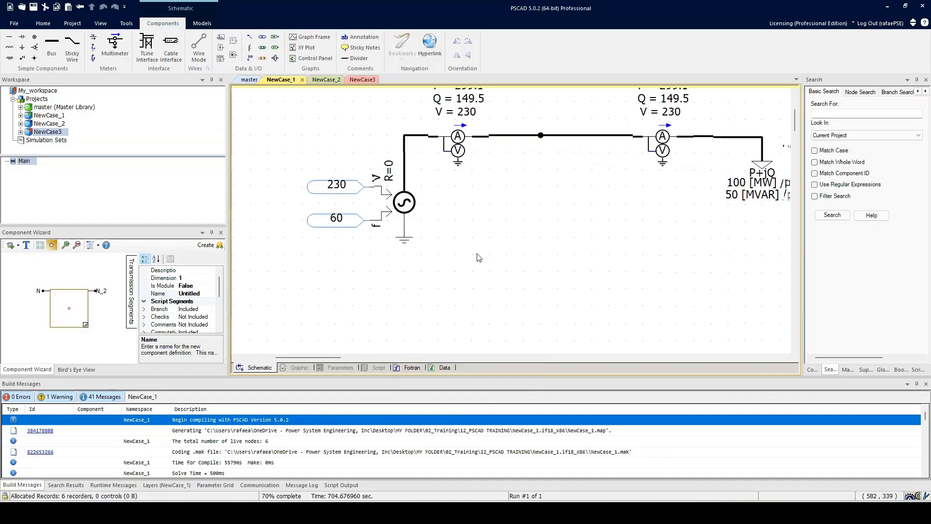
scroll(480, 251, down, 1)
scroll(528, 219, down, 1)
drag(554, 235, 476, 217)
scroll(512, 216, down, 1)
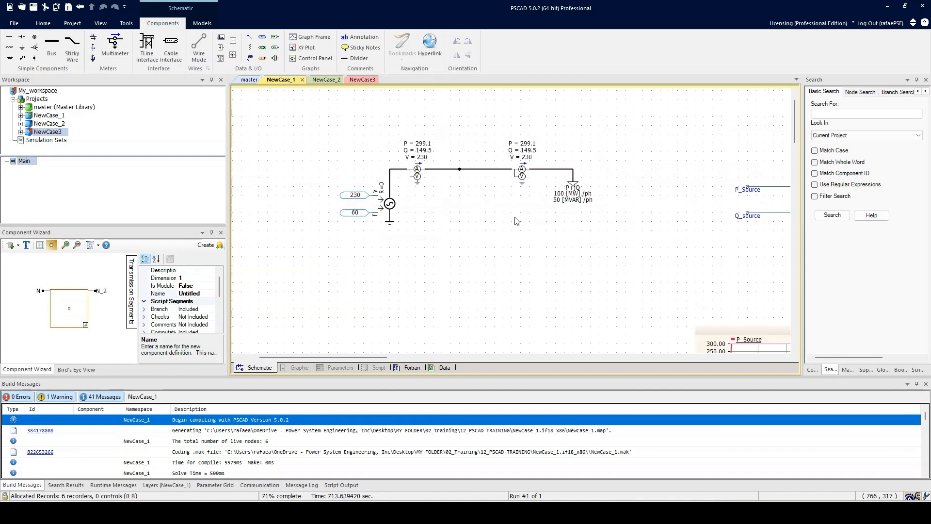
drag(544, 230, 366, 125)
drag(644, 265, 506, 204)
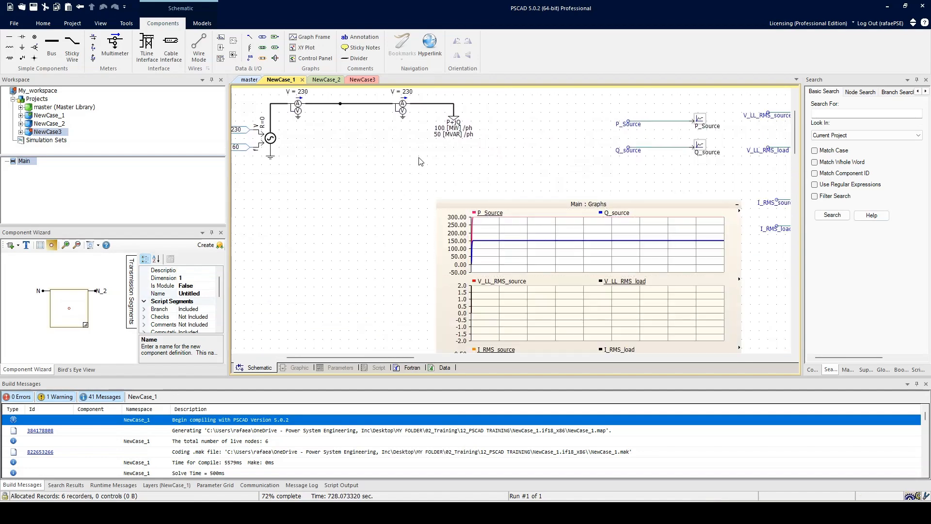
drag(320, 151, 342, 169)
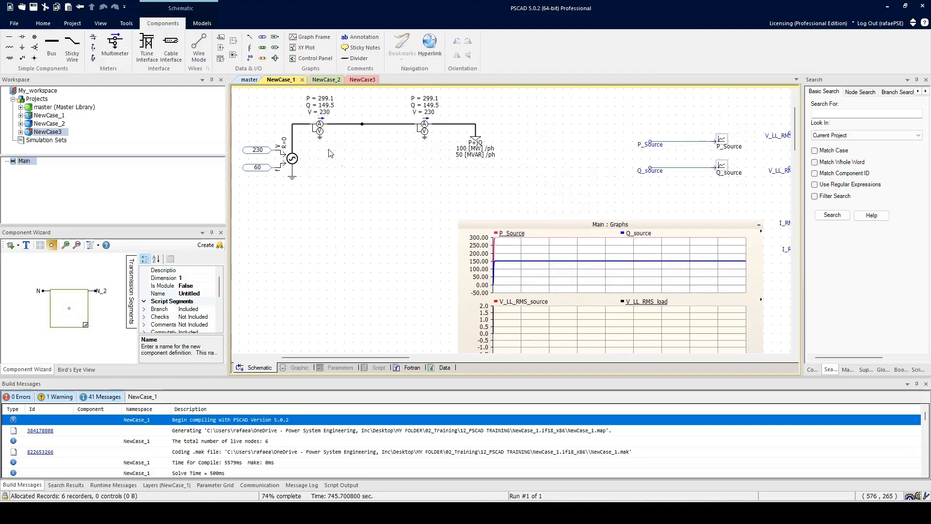
scroll(509, 262, down, 3)
key(r)
click(565, 326)
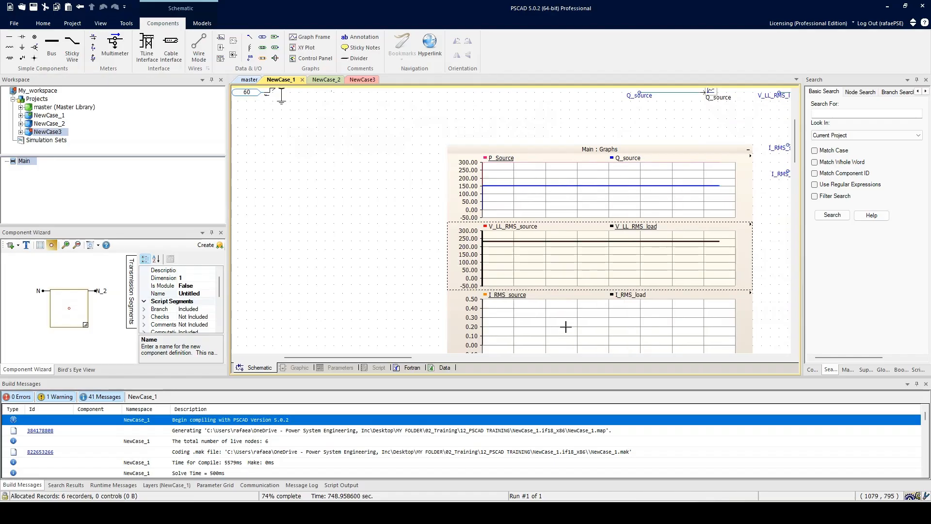
key(r)
key(c)
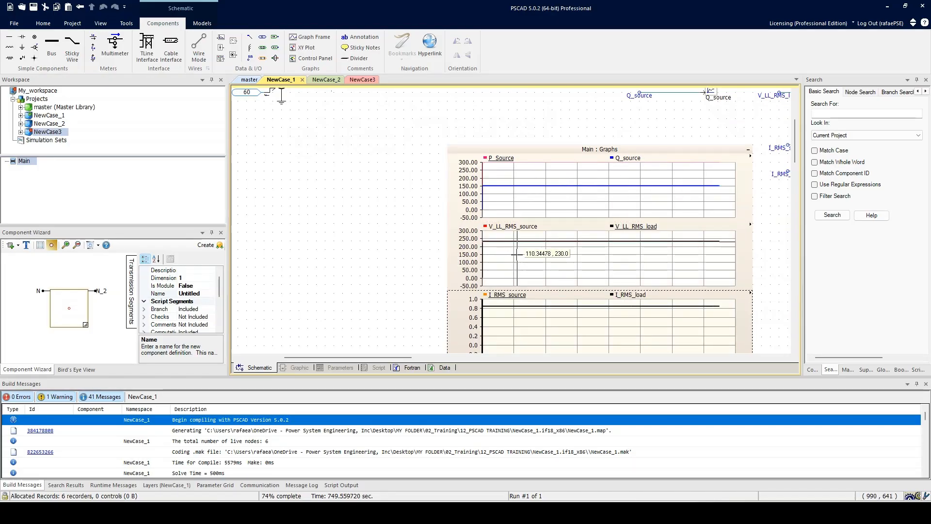
click(505, 232)
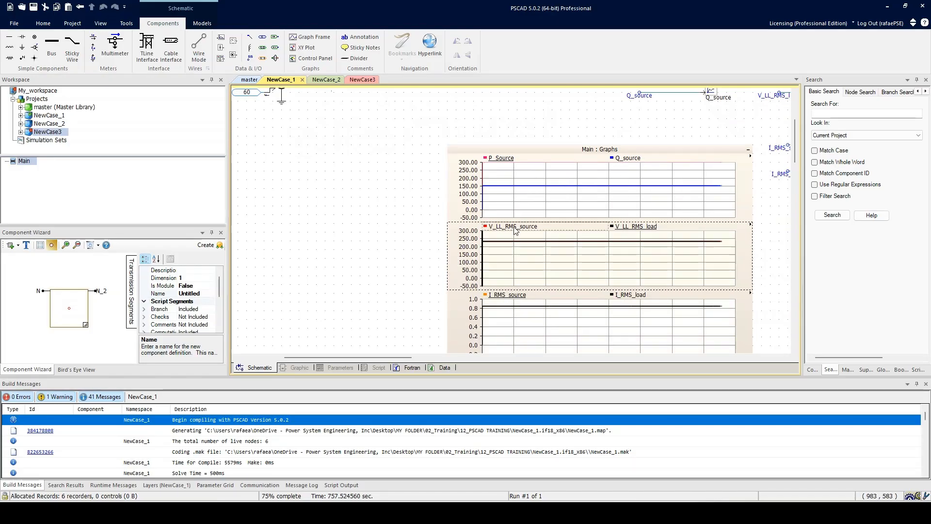
- Stop the simulation, move the graph frame to just below the circuit, and run NewCase_1 again
drag(364, 162, 427, 219)
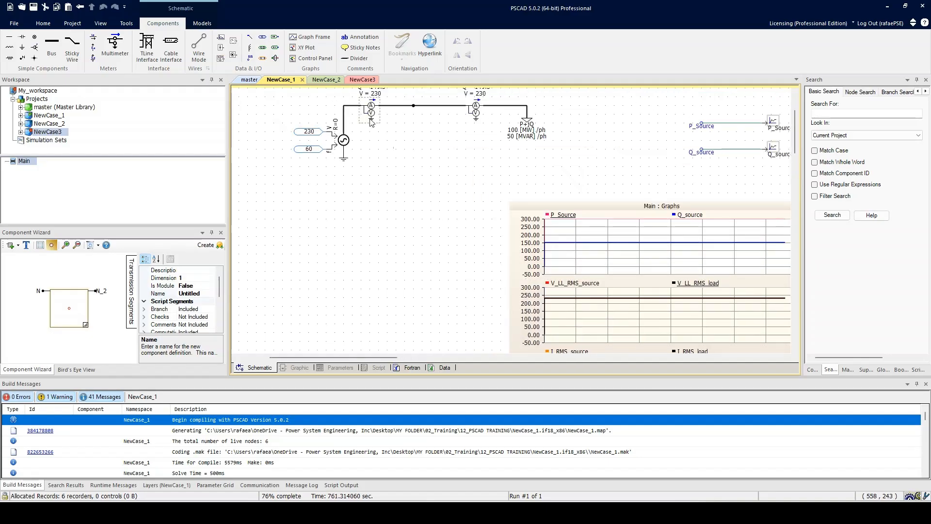
click(44, 23)
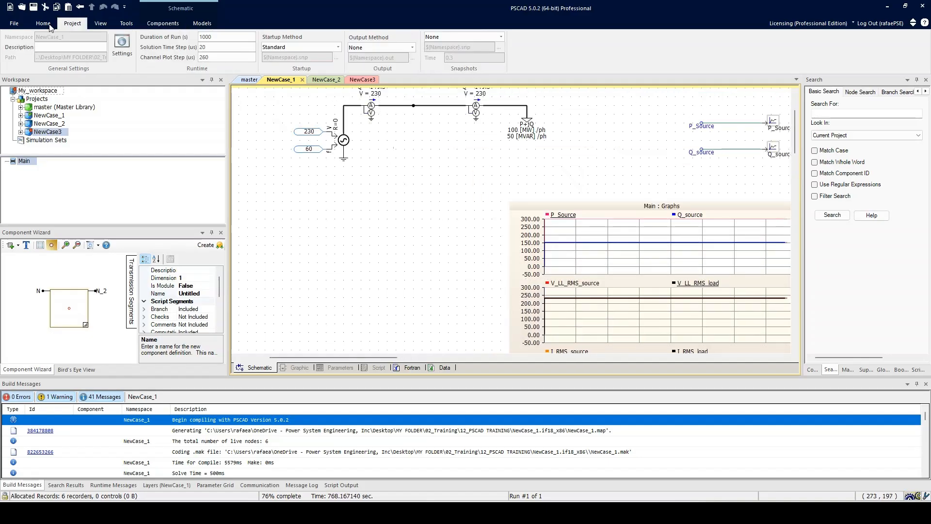
click(158, 43)
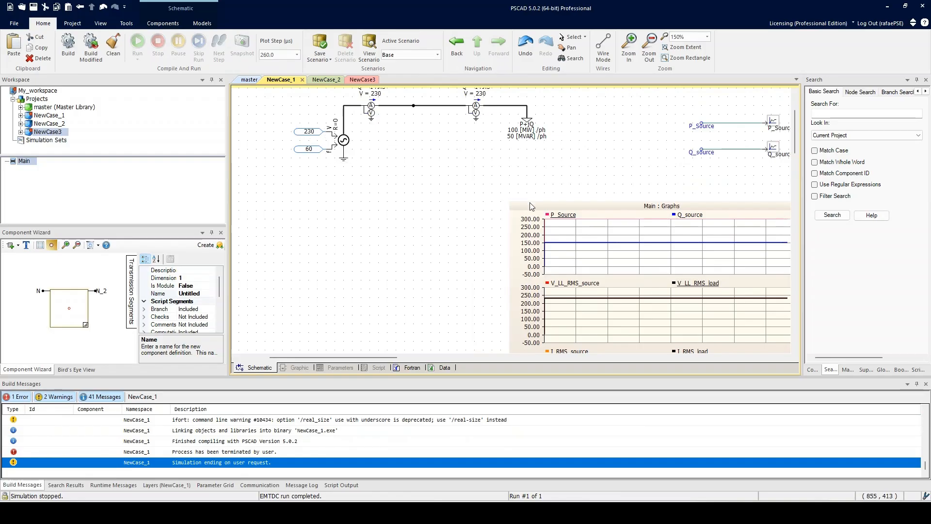
drag(505, 214, 349, 208)
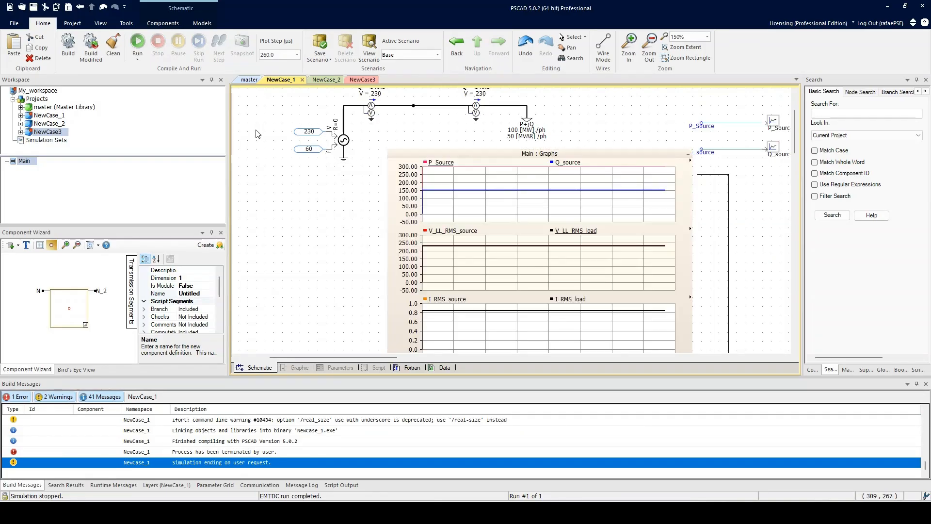
click(137, 43)
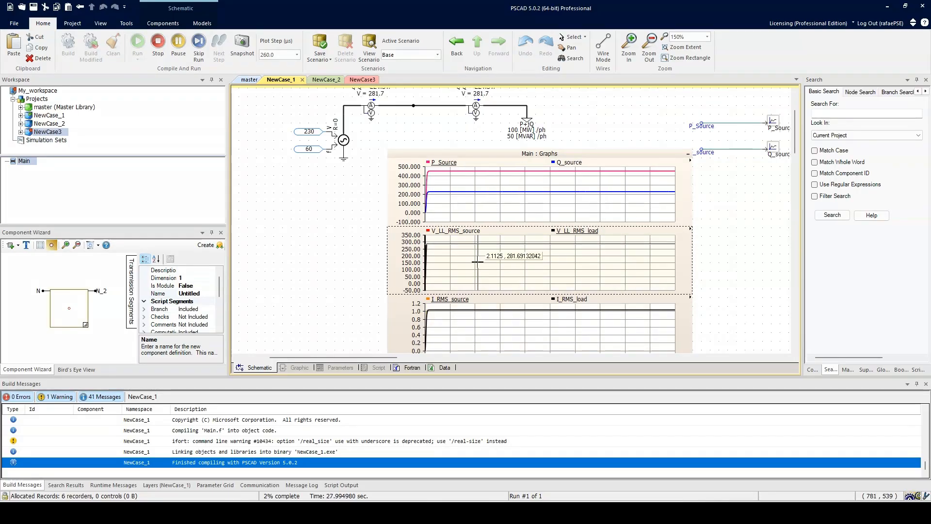
- Hide the V_LL_RMS_load trace in the voltage graph and make V_LL_RMS_source the active curve
click(581, 231)
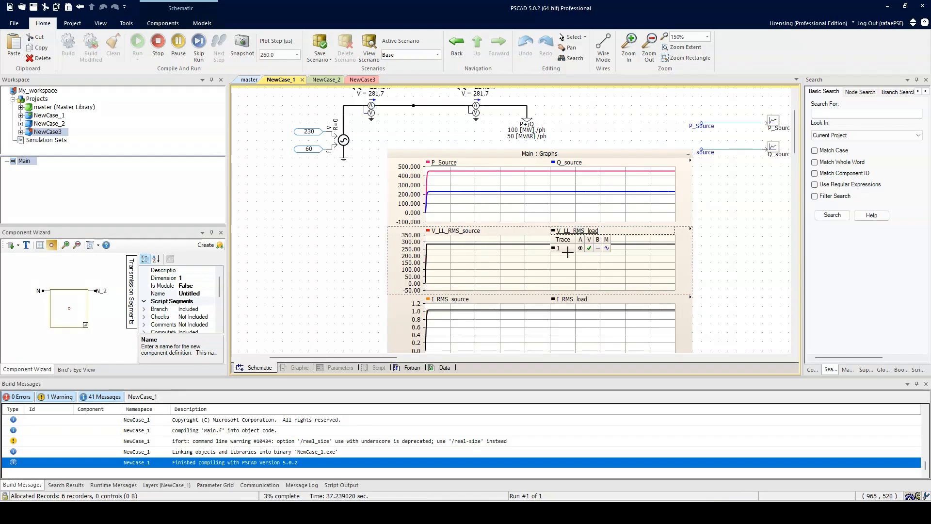
click(589, 248)
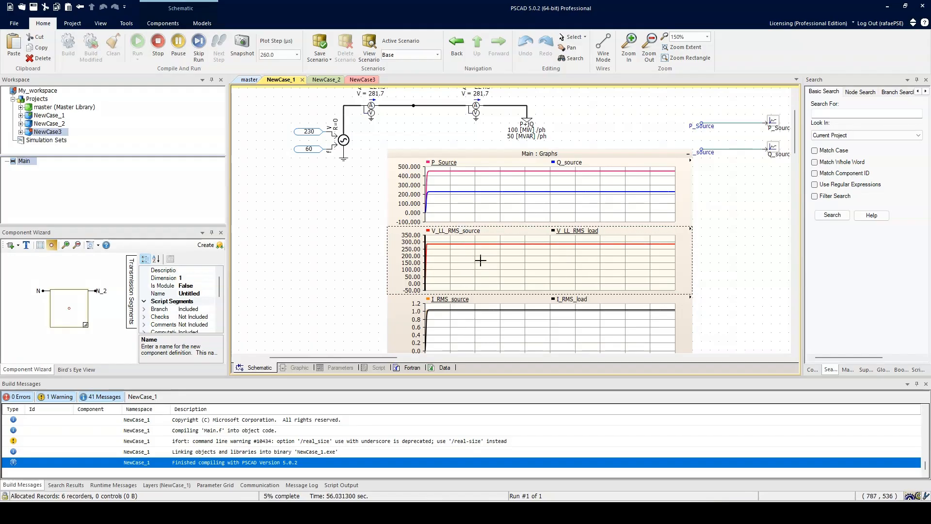
click(460, 232)
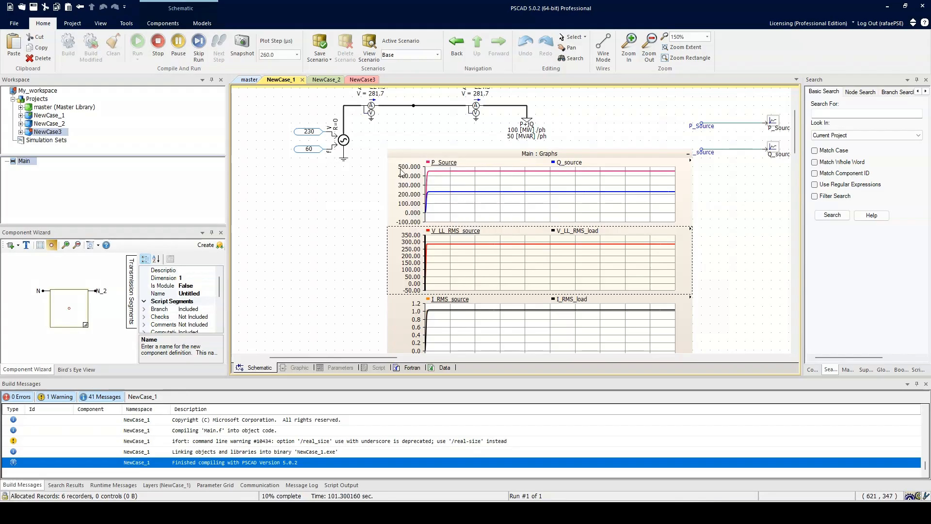
- Open the voltage source's help page and read how the external input V is defined
click(340, 140)
double_click(345, 141)
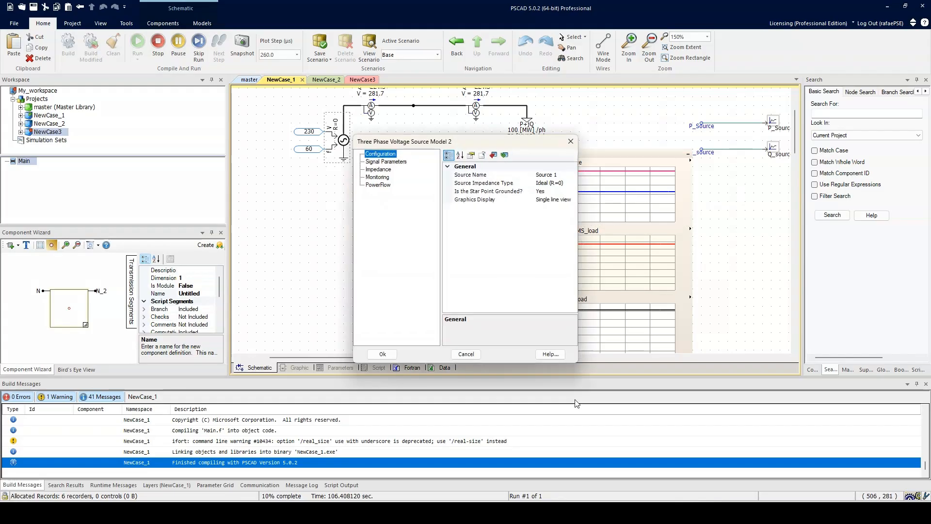
click(555, 355)
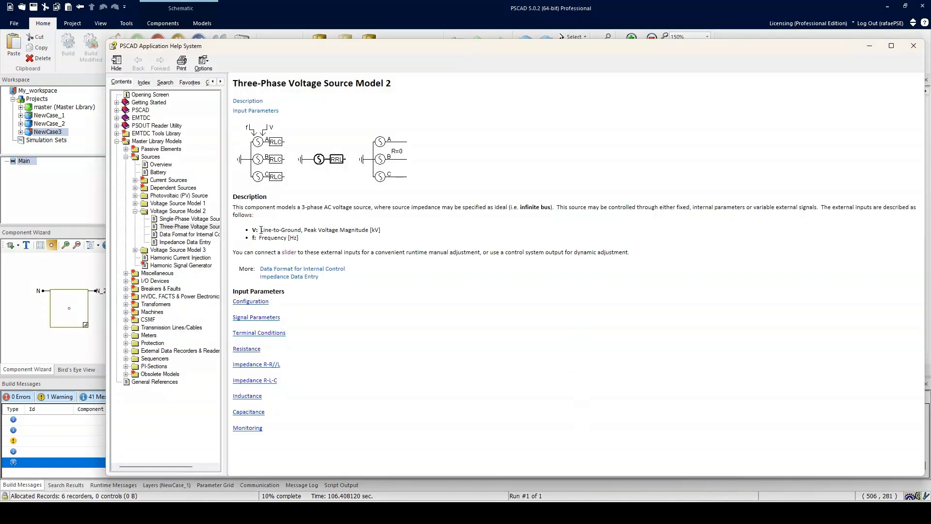
drag(261, 230, 358, 231)
click(304, 233)
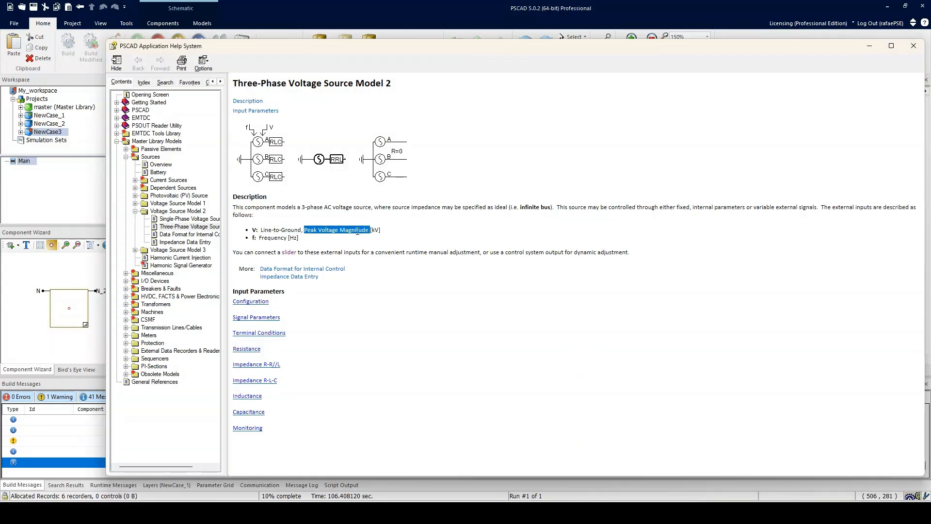
click(357, 231)
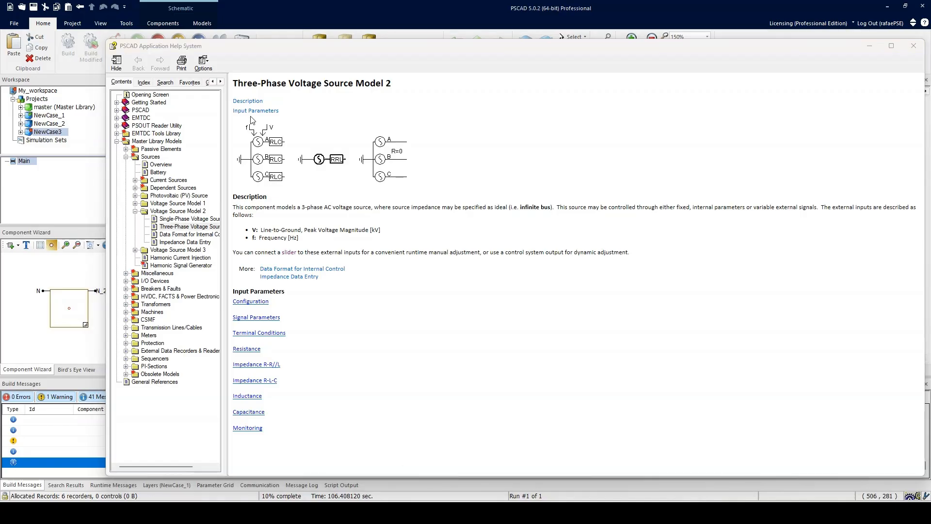
- Capture the help page as a snip in Snipping Tool and sketch a red sine wave with axis and dashed zero line
key(super+shift+s)
drag(215, 89, 867, 448)
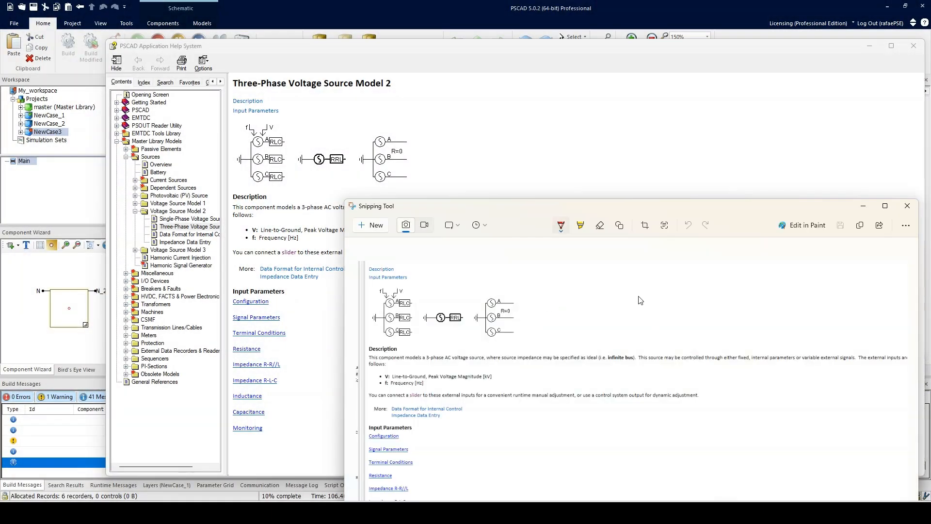
mouse_move(645, 288)
mouse_down()
mouse_move(650, 322)
mouse_move(647, 311)
mouse_move(703, 339)
mouse_move(745, 324)
mouse_move(743, 309)
mouse_up()
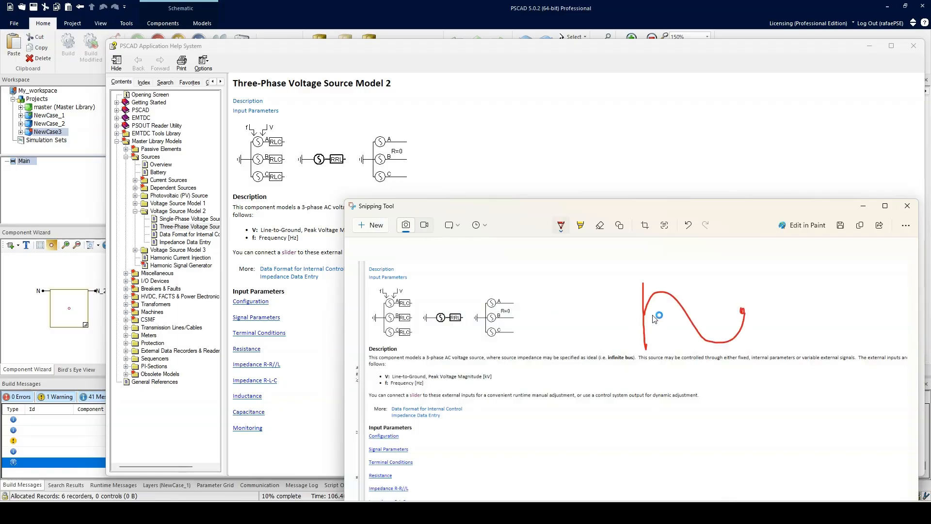
drag(642, 310, 650, 309)
drag(658, 309, 664, 310)
drag(674, 309, 719, 309)
drag(723, 308, 731, 308)
drag(737, 308, 747, 308)
- Switch the pen to green and write the 230 kV LL RMS note beside the sine wave
click(561, 225)
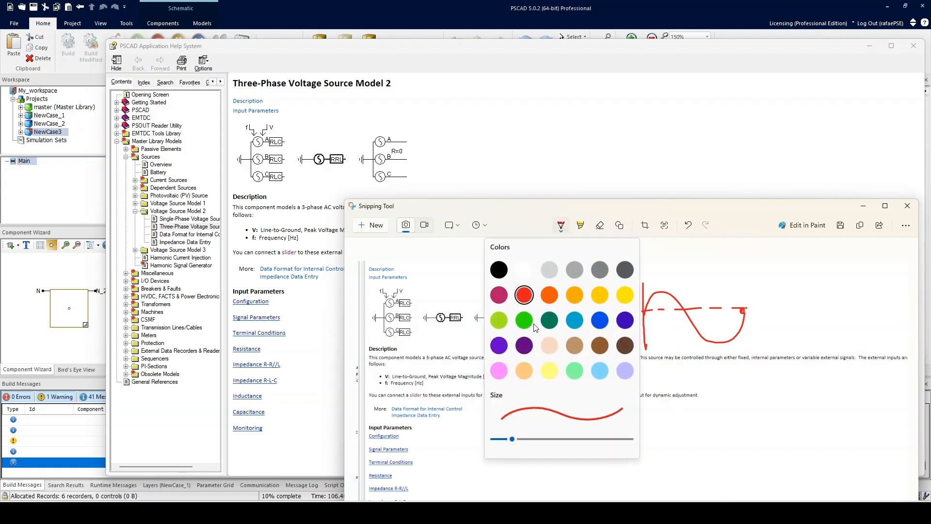
click(524, 320)
mouse_move(506, 272)
mouse_down()
mouse_move(514, 282)
mouse_move(529, 275)
mouse_move(522, 283)
mouse_move(533, 273)
mouse_up()
drag(545, 272, 545, 284)
mouse_move(554, 269)
mouse_down()
mouse_move(555, 281)
mouse_move(562, 260)
mouse_move(577, 269)
mouse_move(577, 283)
mouse_move(619, 261)
mouse_up()
key(ctrl+z)
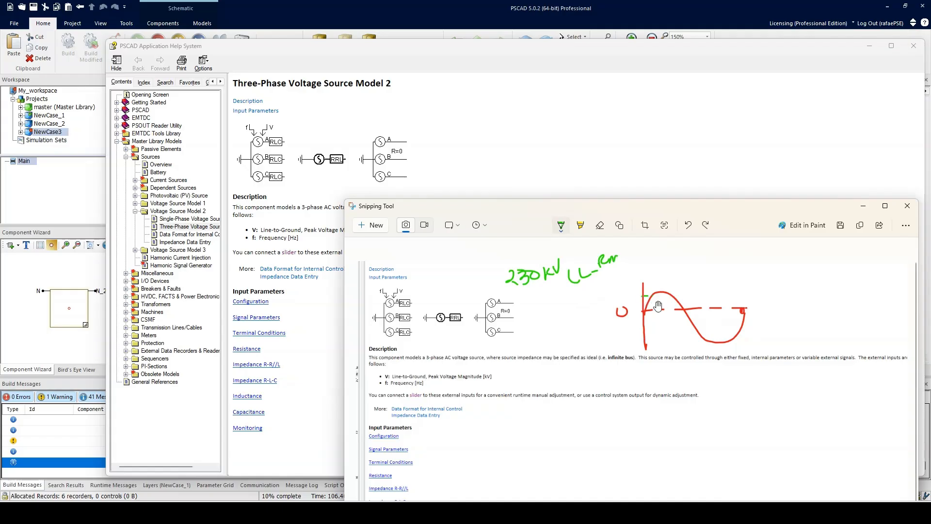
- Draw a green dashed line across the upper half of the sine wave and label it 230
drag(645, 296, 752, 297)
drag(597, 293, 605, 302)
drag(618, 291, 618, 292)
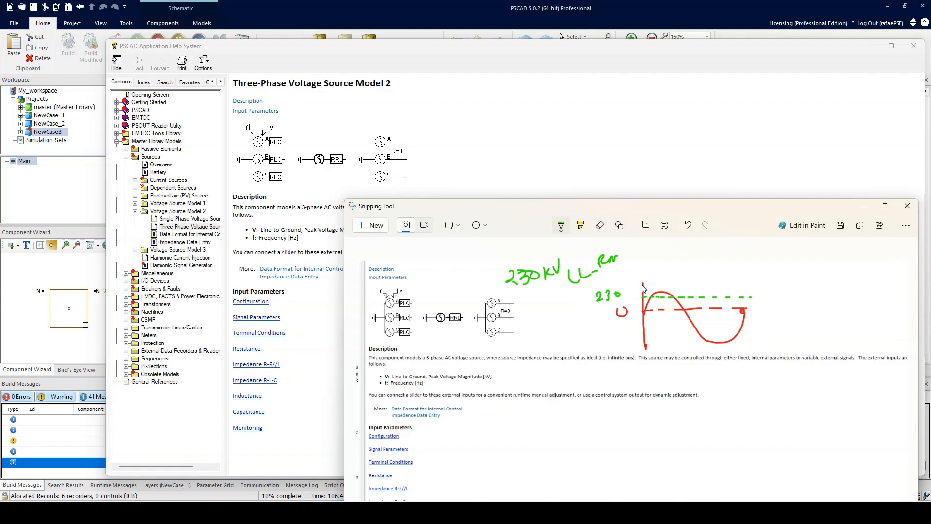
- Annotate the wave's peak in red with an arrow and Vrms × √2 = 326.6, and underline LL in the green note
click(562, 226)
click(598, 309)
mouse_move(664, 283)
mouse_down()
mouse_move(704, 254)
mouse_move(751, 264)
mouse_move(764, 248)
mouse_move(779, 261)
mouse_up()
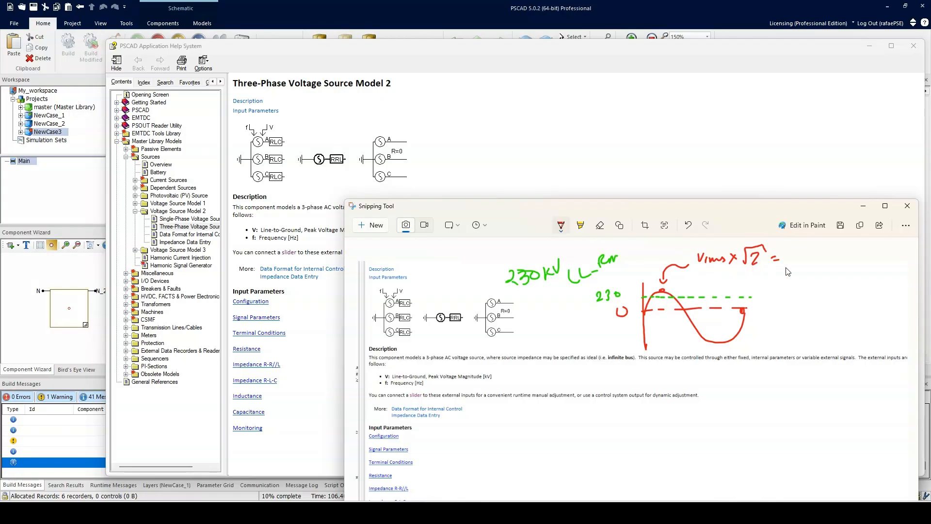
mouse_move(793, 247)
mouse_down()
mouse_move(794, 264)
mouse_move(841, 256)
mouse_up()
click(833, 252)
drag(573, 286, 582, 285)
drag(579, 287, 586, 289)
- Move the annotated snip aside, close the help page and source settings, and inspect the V_LL_RMS_source curve
drag(406, 208, 453, 184)
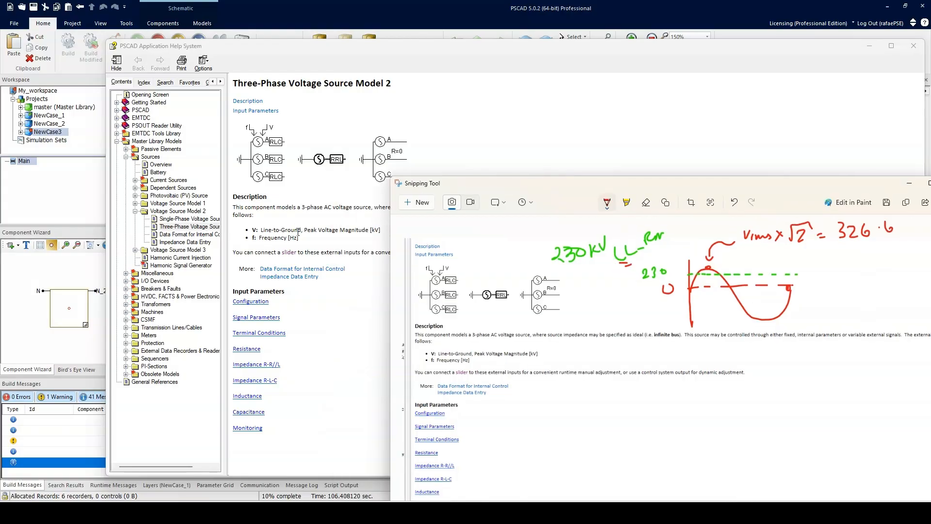
drag(551, 189, 422, 168)
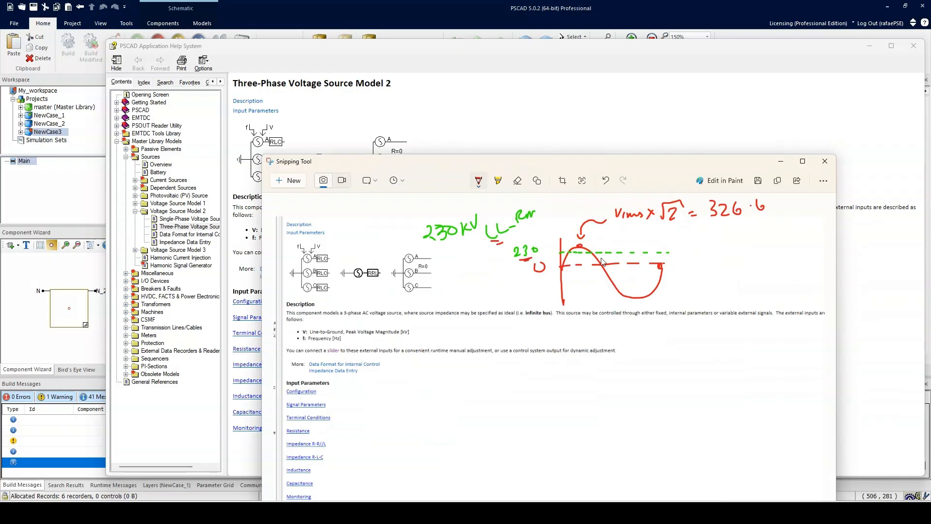
click(914, 45)
drag(574, 168, 626, 337)
click(571, 142)
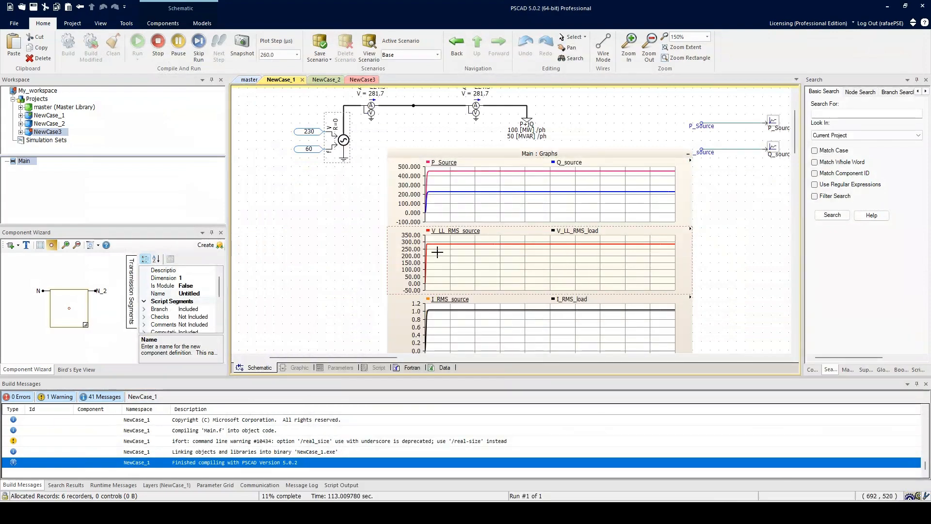
click(466, 264)
click(466, 263)
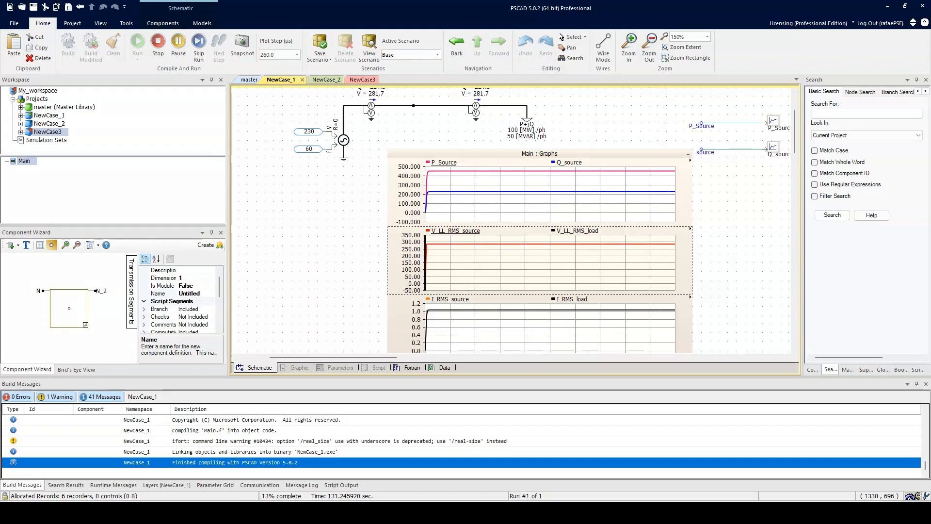
- Switch back to the annotated snip in Snipping Tool and write the formula 230 LL / √3 = V LN below the wave
key(alt+Tab)
drag(703, 339, 657, 166)
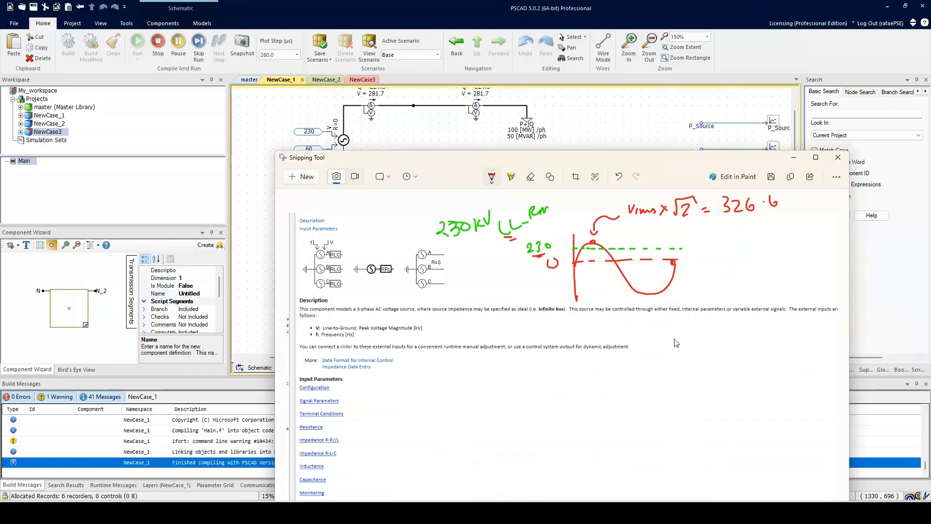
mouse_move(674, 335)
mouse_down()
mouse_move(685, 345)
mouse_move(703, 333)
mouse_move(733, 338)
mouse_up()
mouse_move(665, 357)
mouse_down()
mouse_move(750, 355)
mouse_move(709, 388)
mouse_move(709, 366)
mouse_move(760, 347)
mouse_move(768, 331)
mouse_up()
mouse_move(770, 340)
mouse_down()
mouse_move(776, 348)
mouse_move(797, 338)
mouse_up()
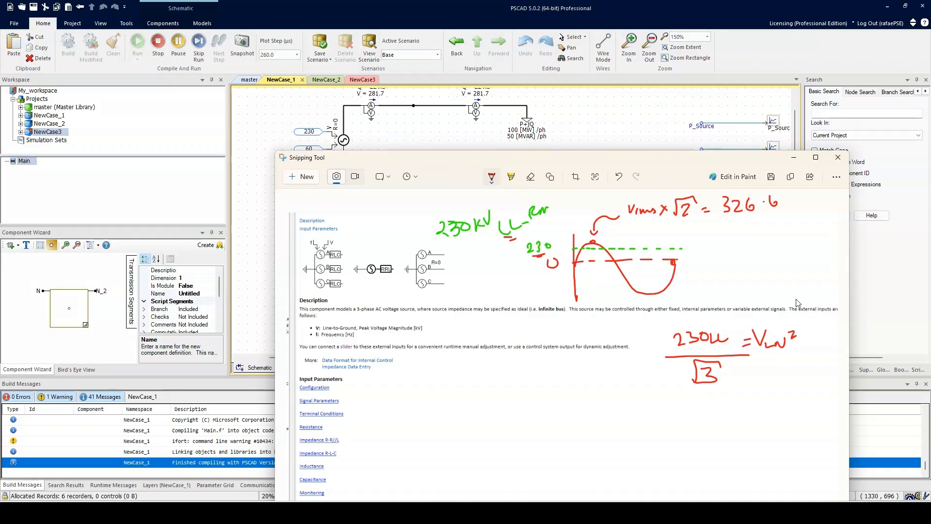
- Complete the formula below the wave with the result 132.9 kV and double-underline the LN subscript
mouse_move(804, 326)
mouse_down()
mouse_move(805, 338)
mouse_move(830, 335)
mouse_move(838, 321)
mouse_move(839, 332)
mouse_up()
drag(835, 300, 838, 306)
drag(839, 299, 845, 297)
drag(769, 354, 776, 353)
drag(768, 358, 778, 356)
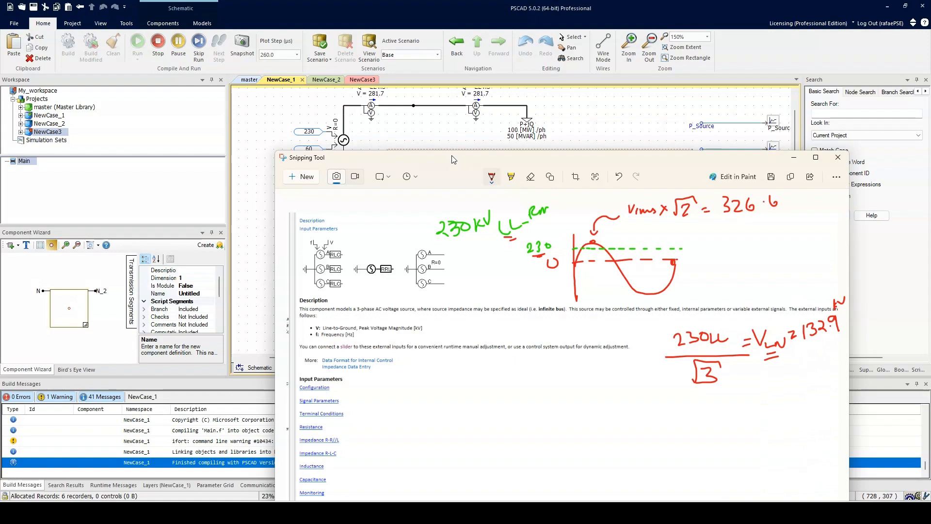
- Move the snip aside and read the definition of external input V on the voltage source's help page, closing help and source settings when done
mouse_move(453, 158)
mouse_down()
mouse_move(598, 264)
mouse_move(600, 216)
mouse_up()
double_click(343, 140)
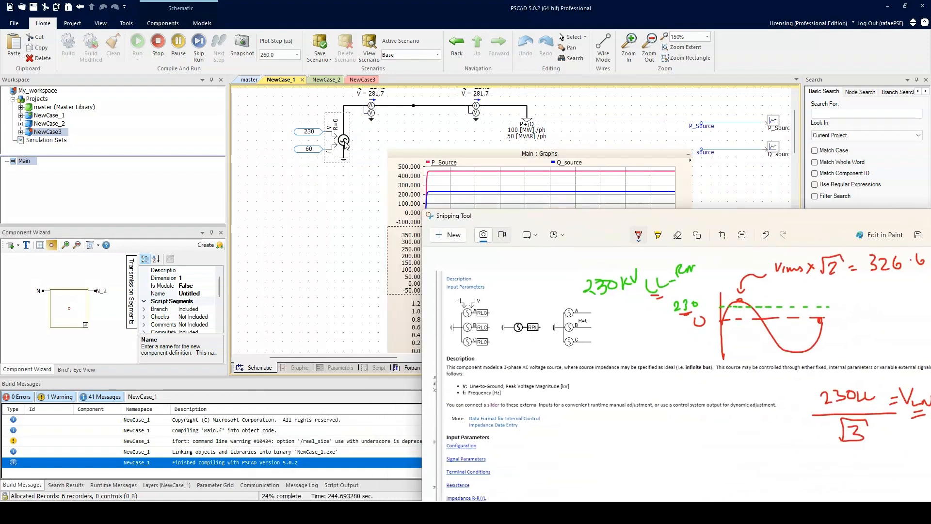
click(548, 353)
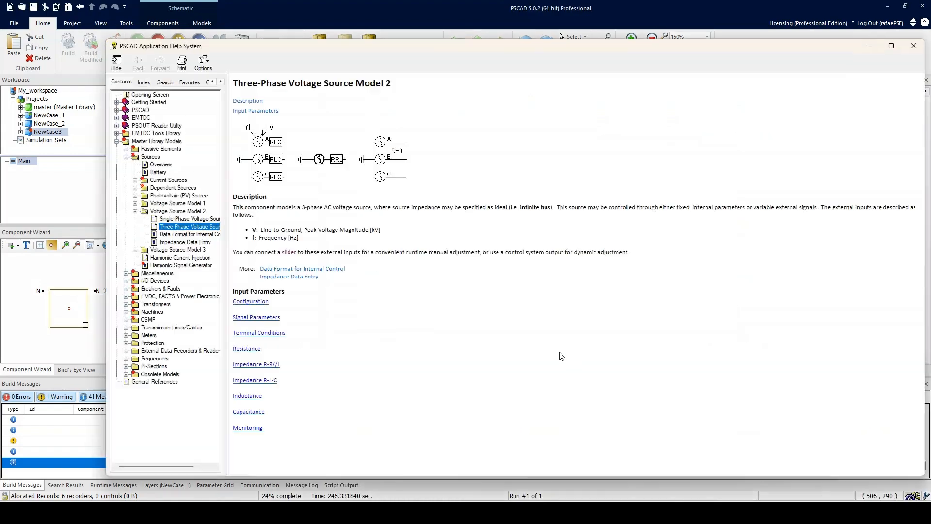
drag(261, 230, 371, 230)
drag(304, 230, 378, 230)
drag(304, 230, 325, 229)
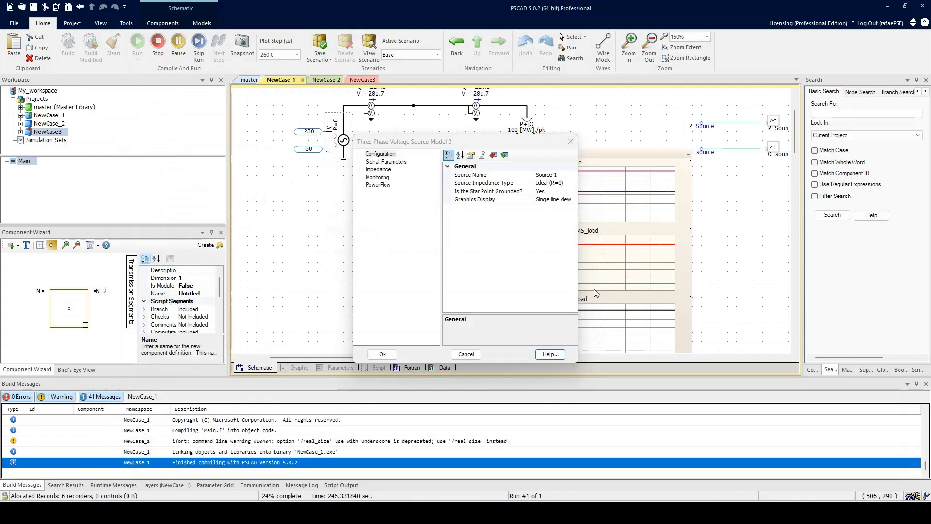
click(913, 46)
click(466, 354)
- Bring the snip back, underline Peak Voltage Magnitude, write 132.9 LN_RMS × below the formula, and mark 230 LL as RMS
key(alt+Tab)
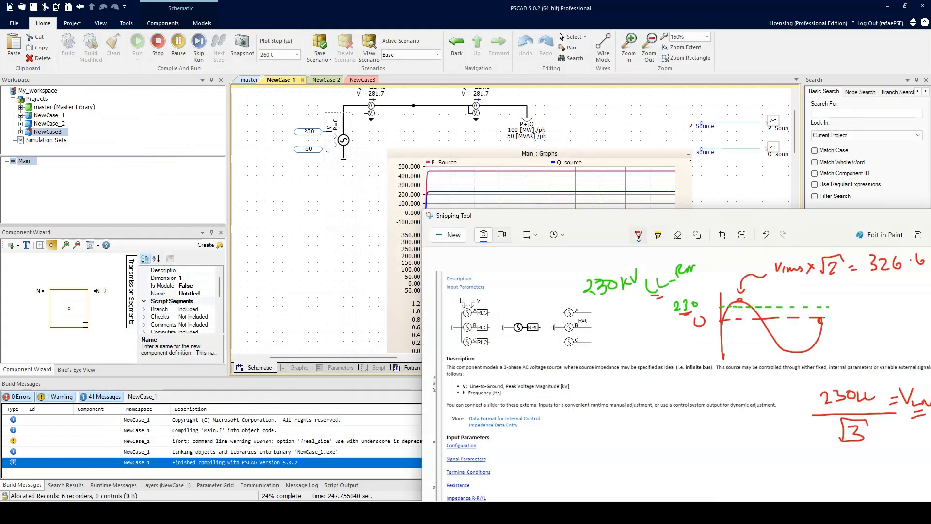
drag(618, 221, 422, 106)
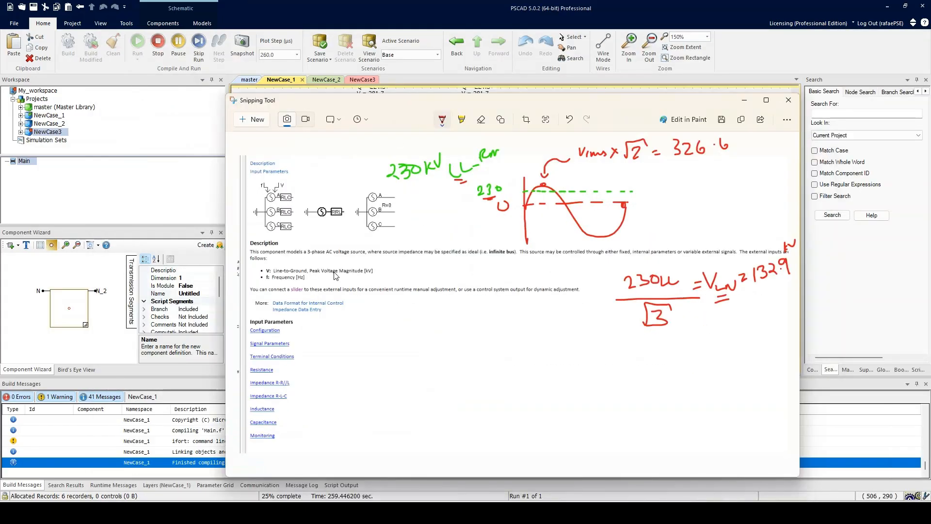
drag(315, 276, 359, 275)
mouse_move(453, 353)
mouse_down()
mouse_move(448, 369)
mouse_move(461, 361)
mouse_move(455, 370)
mouse_up()
mouse_move(466, 354)
mouse_down()
mouse_move(470, 367)
mouse_move(504, 376)
mouse_move(535, 362)
mouse_up()
click(481, 361)
mouse_move(532, 354)
mouse_down()
mouse_move(531, 374)
mouse_move(564, 376)
mouse_up()
mouse_move(679, 286)
mouse_down()
mouse_move(681, 266)
mouse_move(709, 260)
mouse_up()
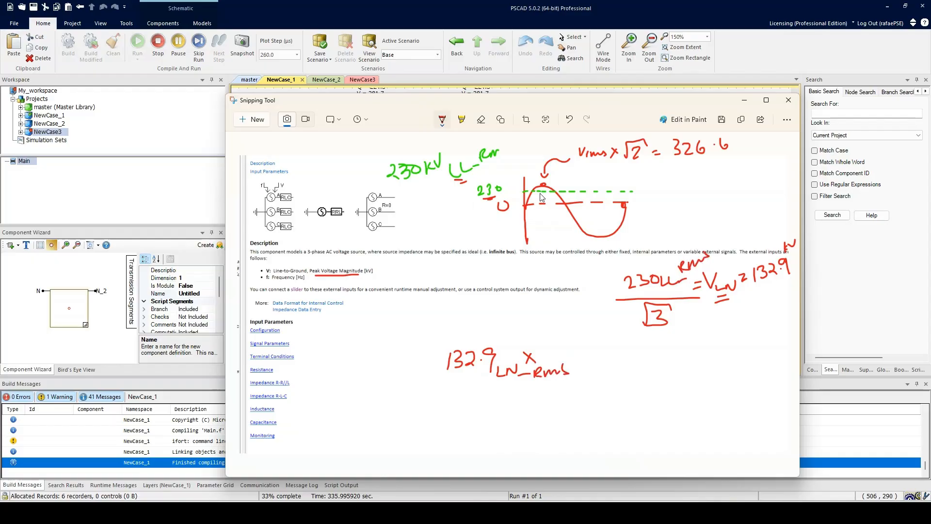
- Draw arrows from the green 230 kV note to the formula and on to 132.9, and complete the lower equation with √2 = 187.94
mouse_move(452, 211)
mouse_down()
mouse_move(552, 270)
mouse_move(612, 280)
mouse_move(602, 283)
mouse_up()
mouse_move(668, 249)
mouse_down()
mouse_move(747, 228)
mouse_move(760, 254)
mouse_move(765, 243)
mouse_up()
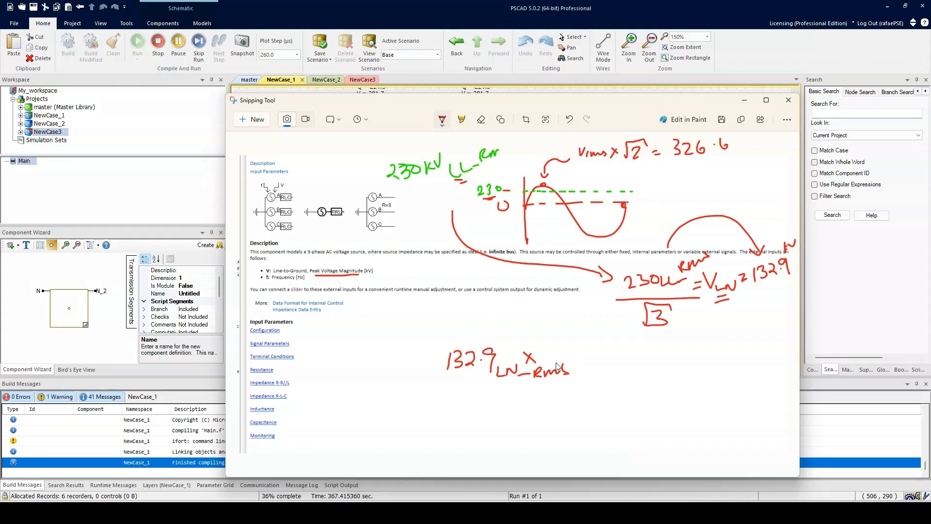
drag(580, 350, 594, 362)
mouse_move(565, 362)
mouse_down()
mouse_move(571, 371)
mouse_move(597, 342)
mouse_move(614, 357)
mouse_up()
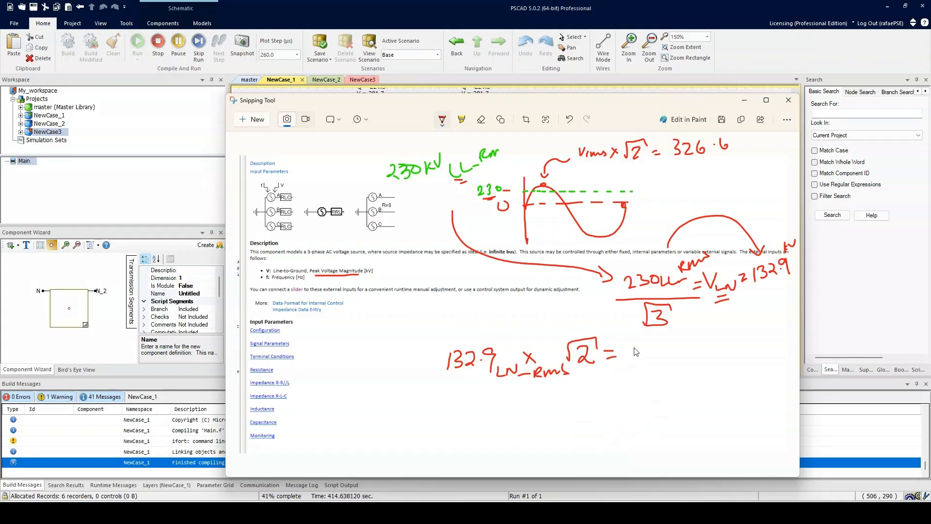
mouse_move(633, 345)
mouse_down()
mouse_move(633, 371)
mouse_move(652, 348)
mouse_move(665, 366)
mouse_move(681, 346)
mouse_move(686, 356)
mouse_up()
click(676, 360)
mouse_move(693, 338)
mouse_down()
mouse_move(691, 350)
mouse_move(702, 347)
mouse_up()
drag(698, 341, 699, 360)
- Move the snip aside and try to set the source's V integer constant to 187.94 while the simulation runs
drag(387, 103, 930, 157)
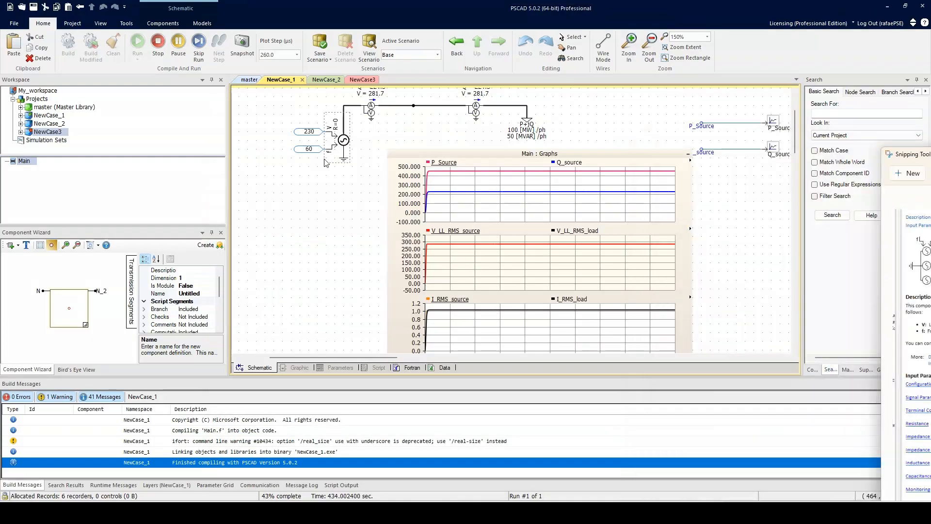
double_click(313, 135)
click(521, 200)
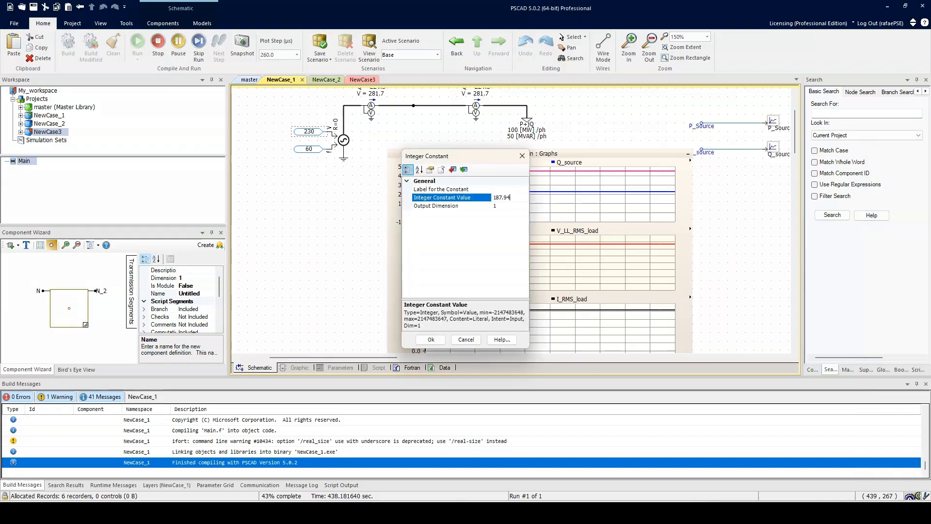
click(526, 276)
click(466, 339)
- Stop the running NewCase_1 simulation
click(159, 43)
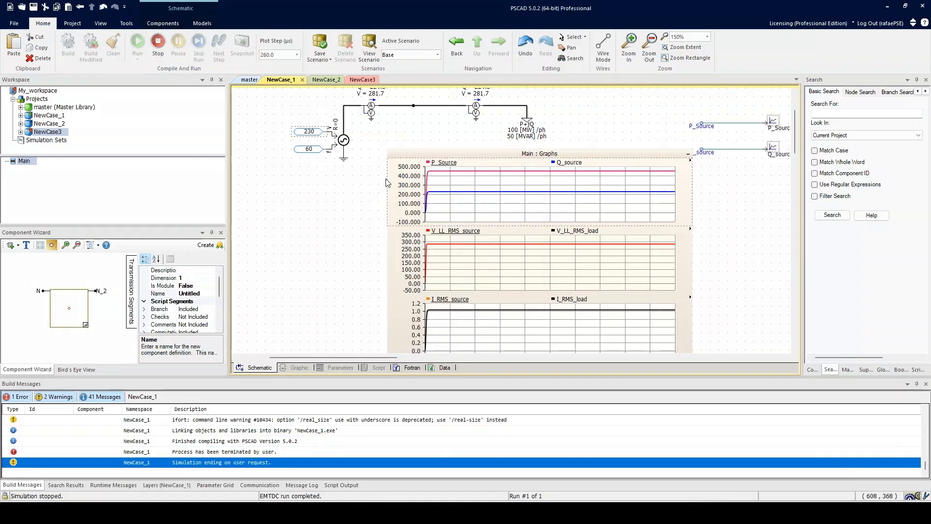
- Try again to set the V integer constant to 187.94 with the simulation stopped, and cancel the edit
double_click(318, 137)
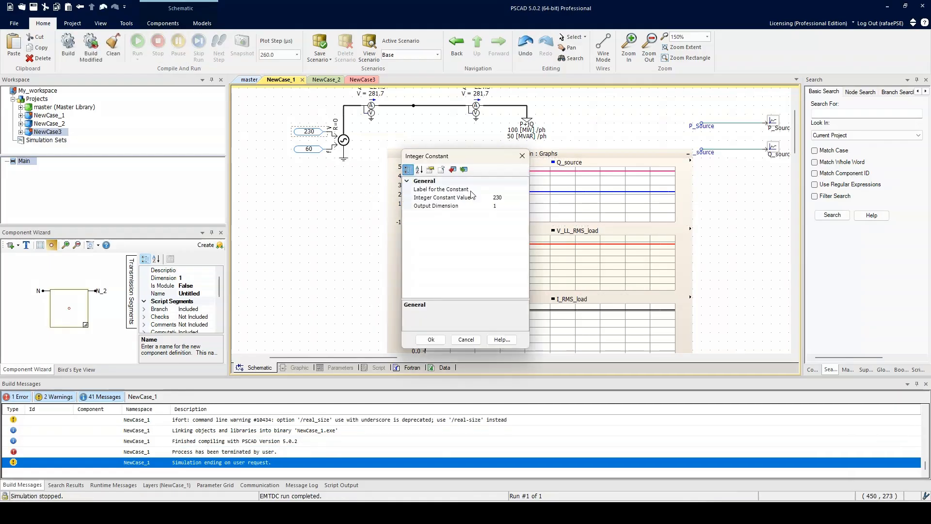
click(520, 197)
text(194)
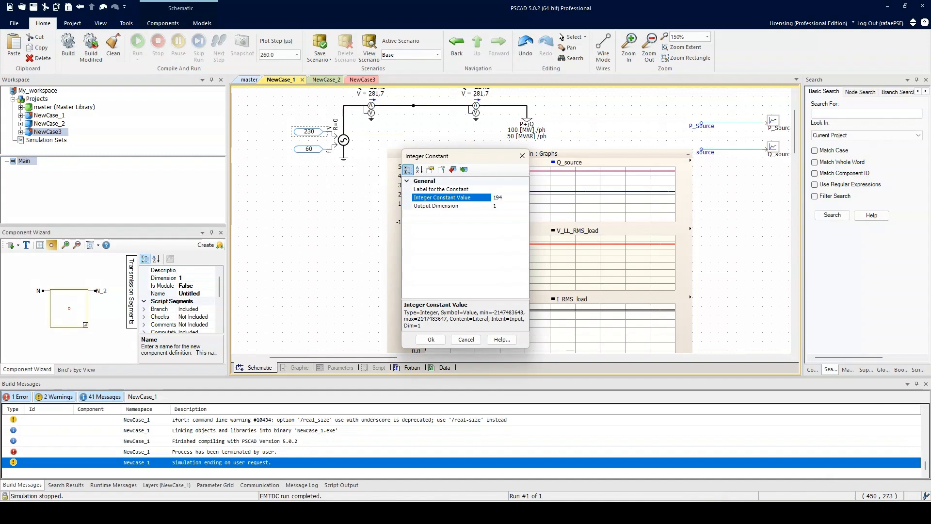
key(BackSpace)
key(BackSpace)
text(187.94)
key(Return)
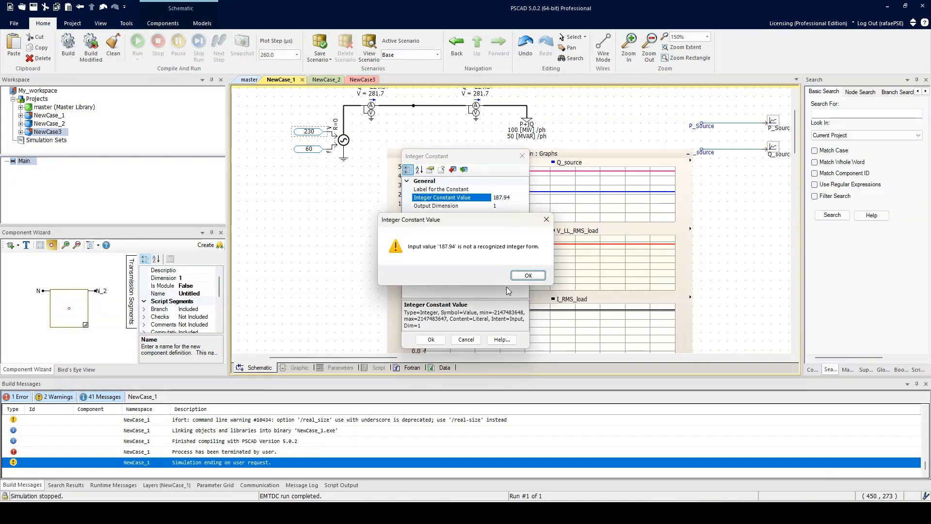
click(529, 275)
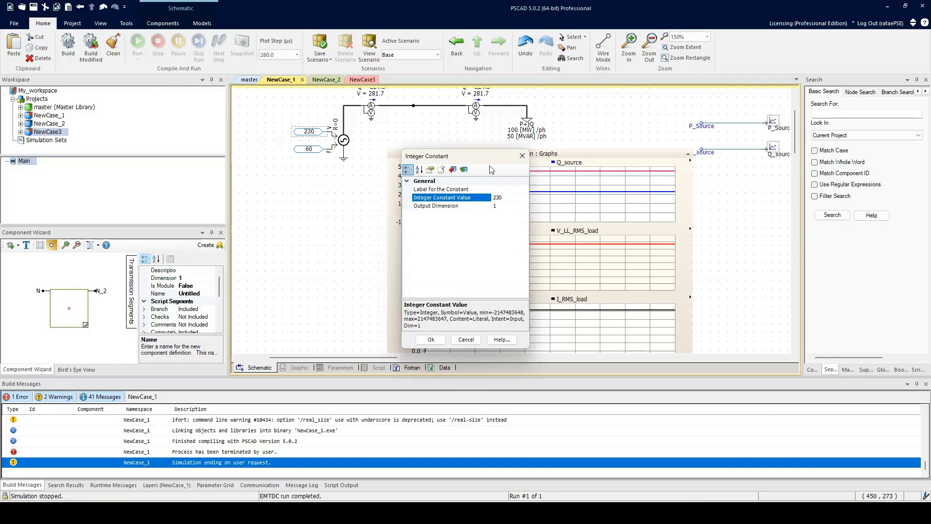
click(465, 339)
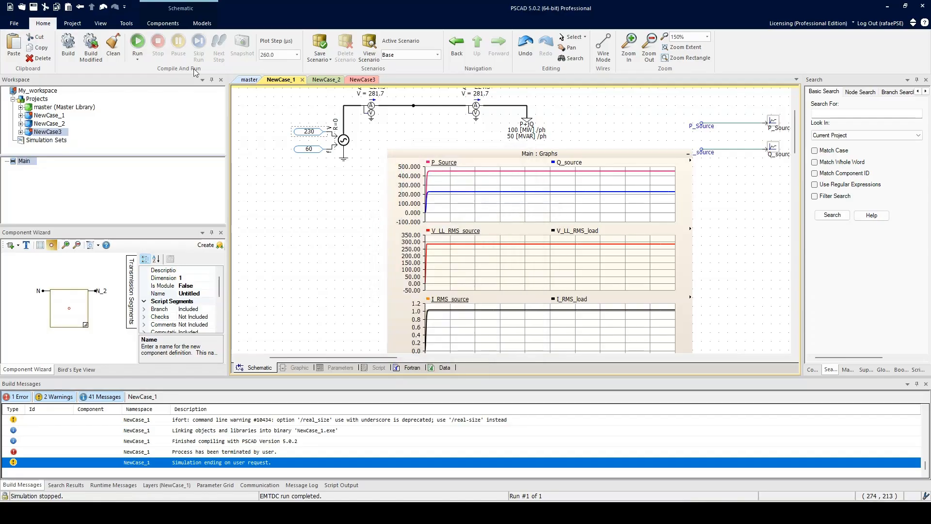
- Delete the 230 integer constant and place a real constant at the source's V input instead
click(161, 24)
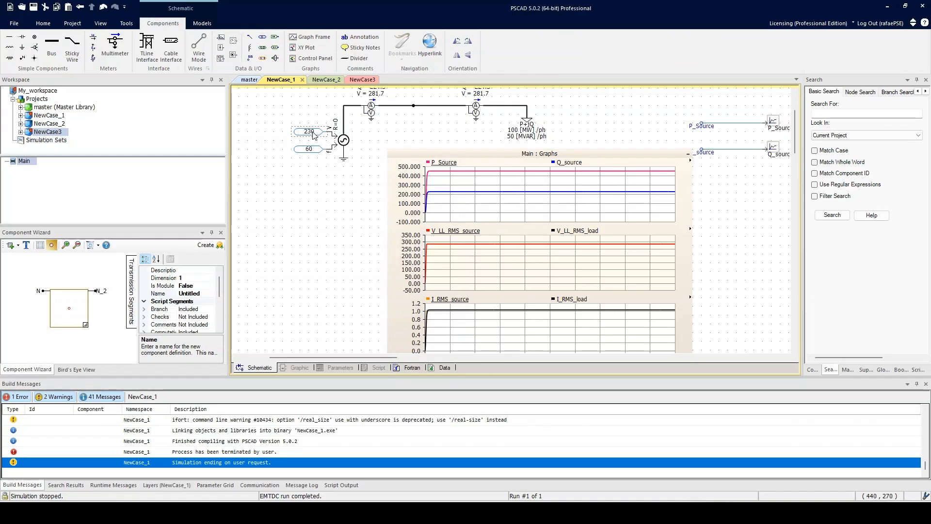
drag(313, 136, 284, 137)
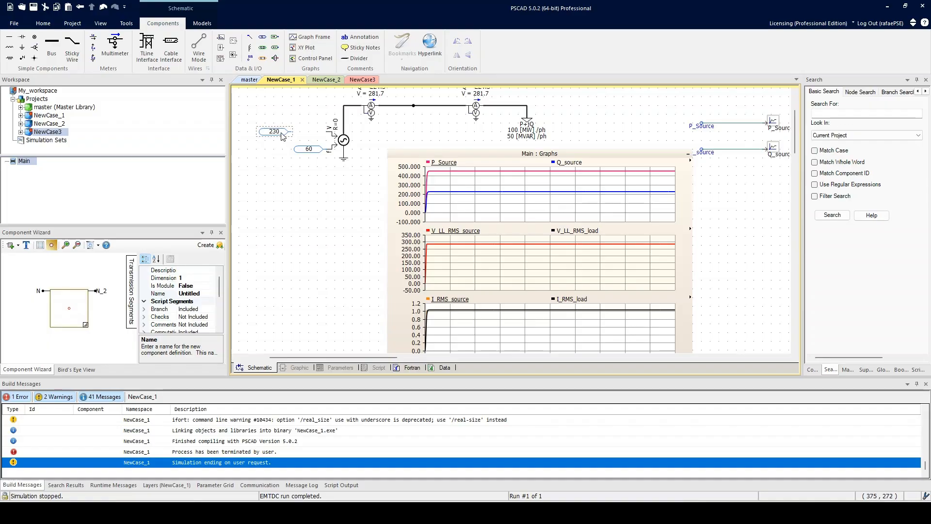
key(Delete)
click(262, 48)
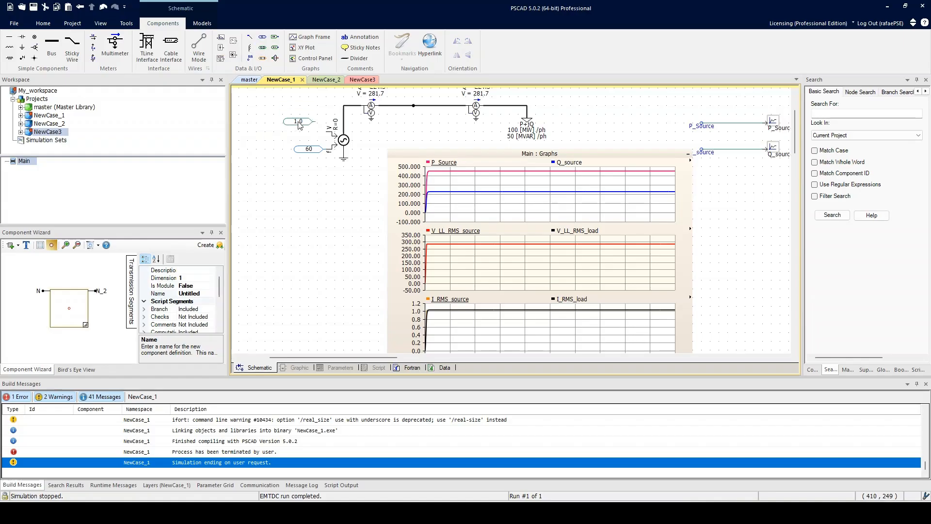
click(310, 136)
- Set the value of the new real constant at the V input to 189.7
double_click(314, 133)
click(500, 198)
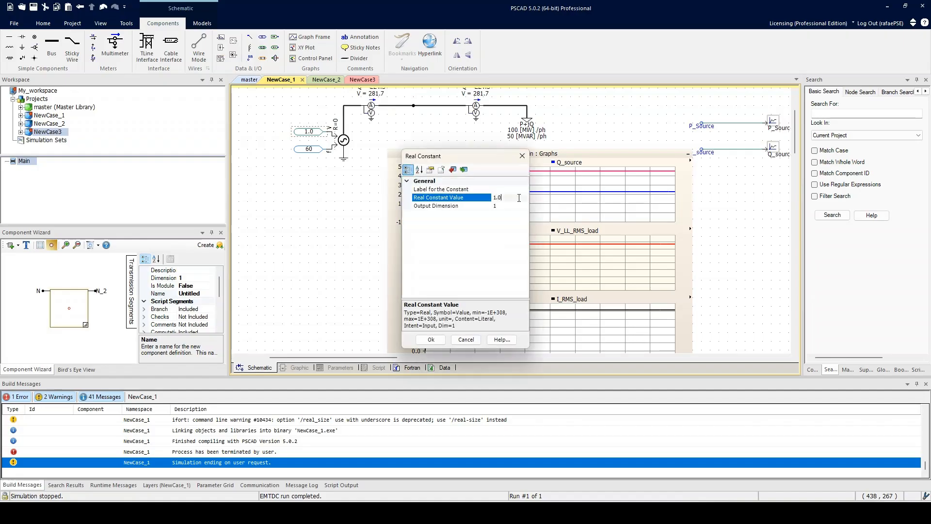
text(187.8)
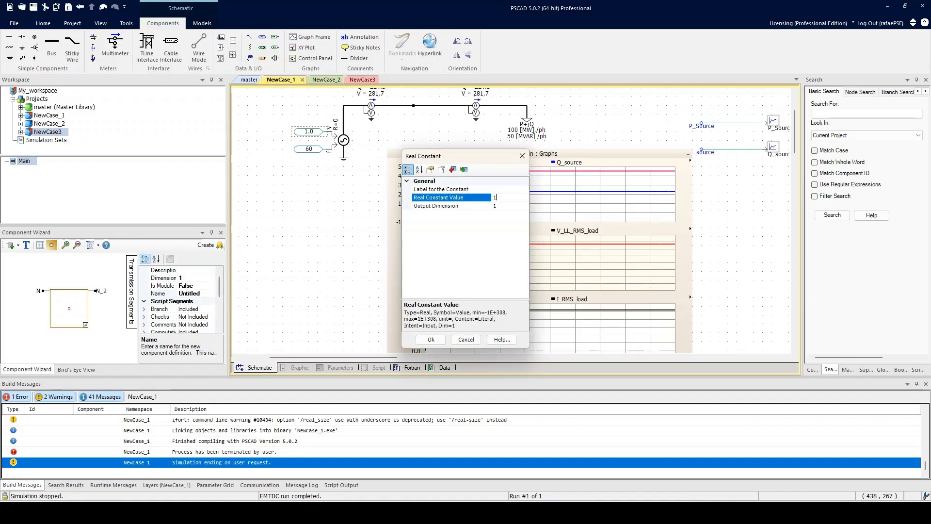
key(Return)
key(Return)
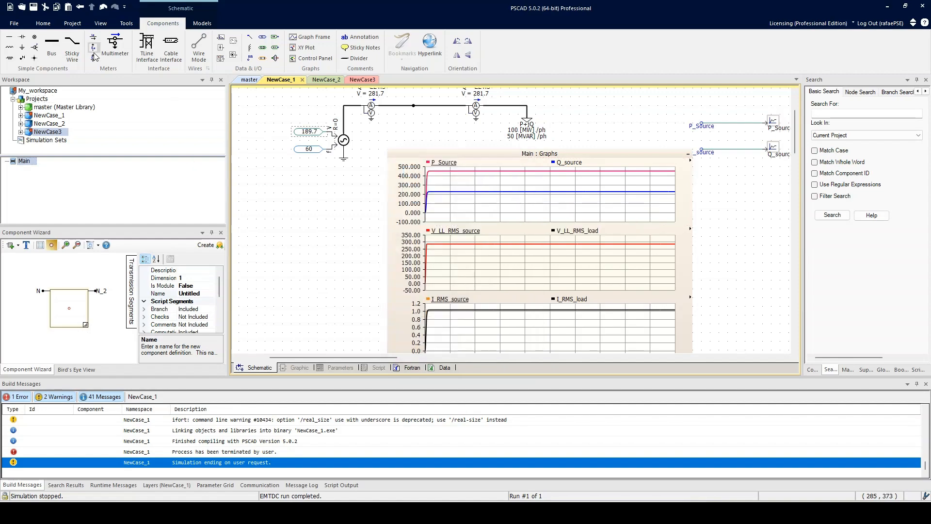
- Set the value of the real constant at the source's V input to 187.9
double_click(313, 131)
click(497, 189)
click(502, 197)
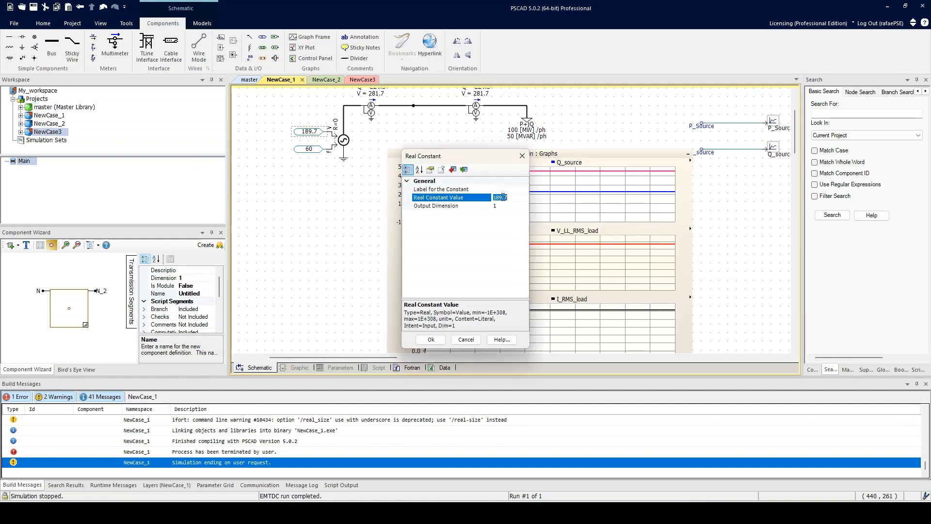
text(1887)
key(Return)
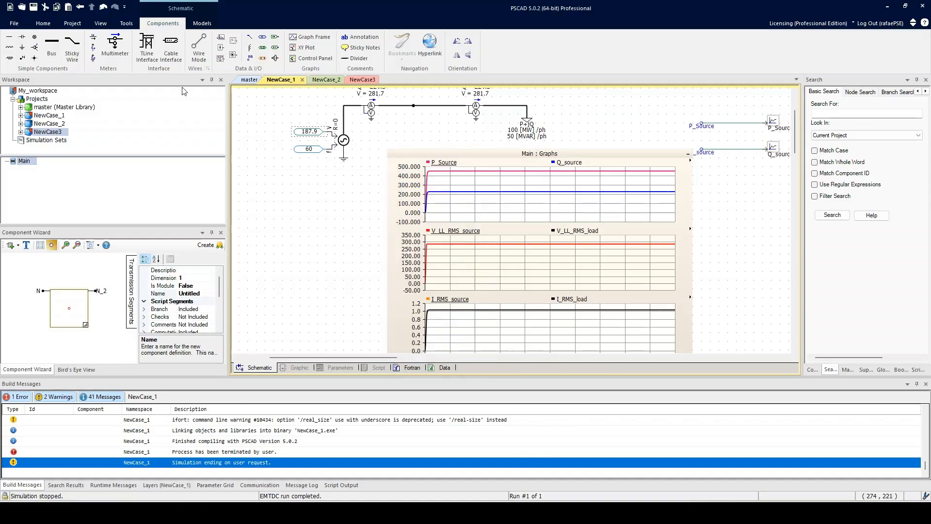
- Run the NewCase_1 simulation and trace the V_LL_RMS_source curve to read its steady value, dismissing the Clock notification
click(43, 23)
click(136, 42)
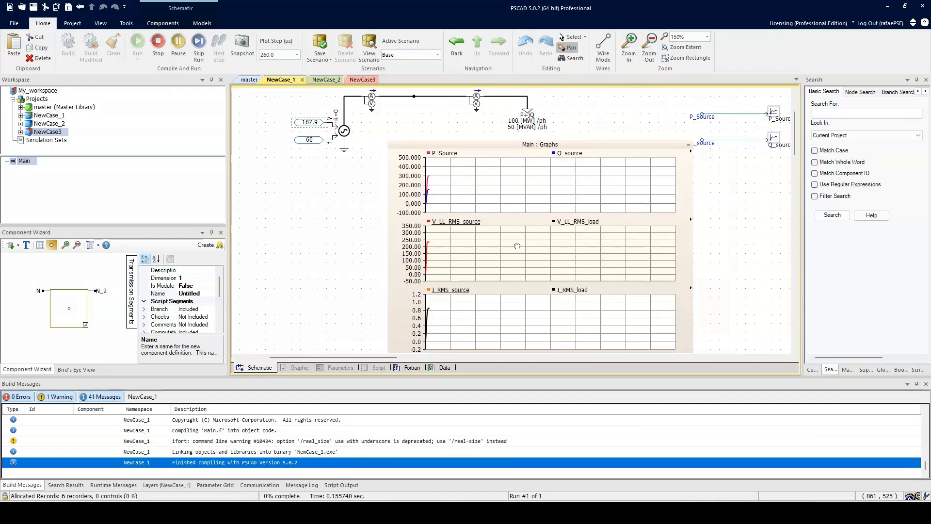
drag(517, 246, 516, 230)
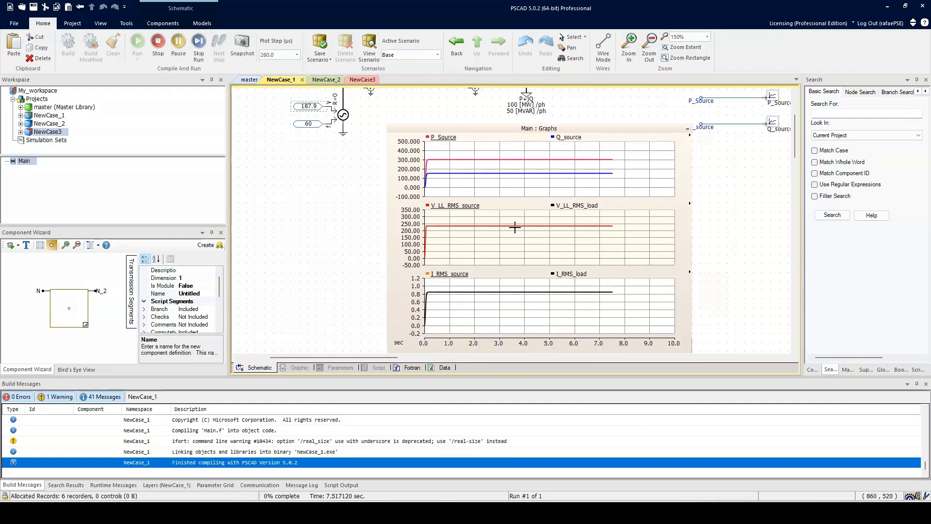
click(474, 243)
click(511, 244)
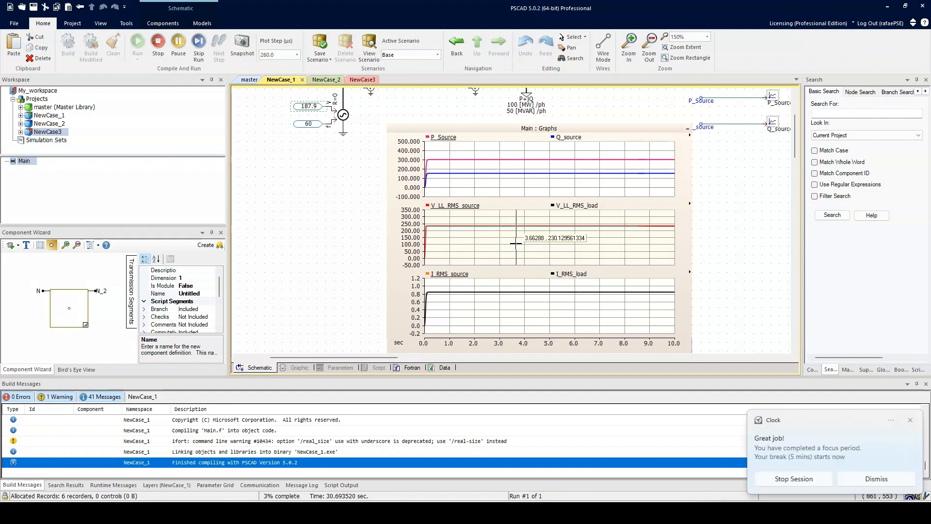
click(514, 243)
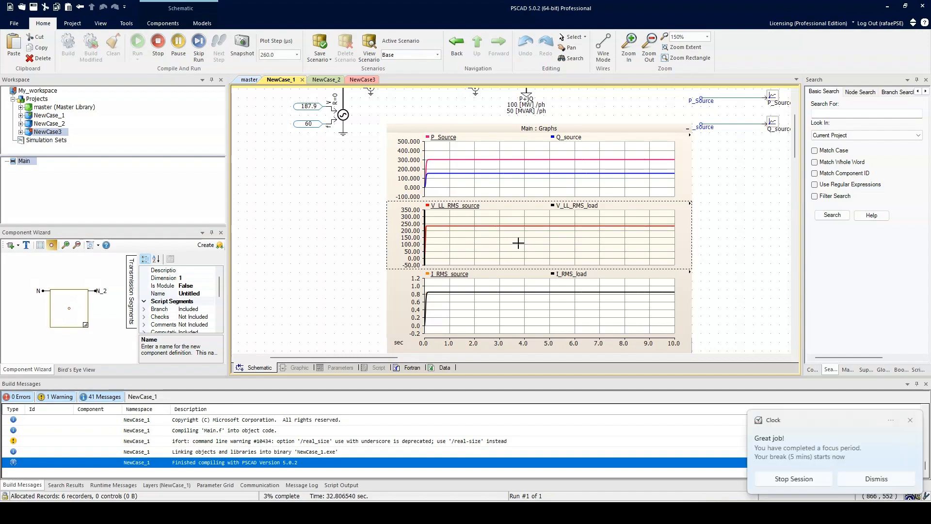
click(910, 420)
drag(479, 242, 495, 242)
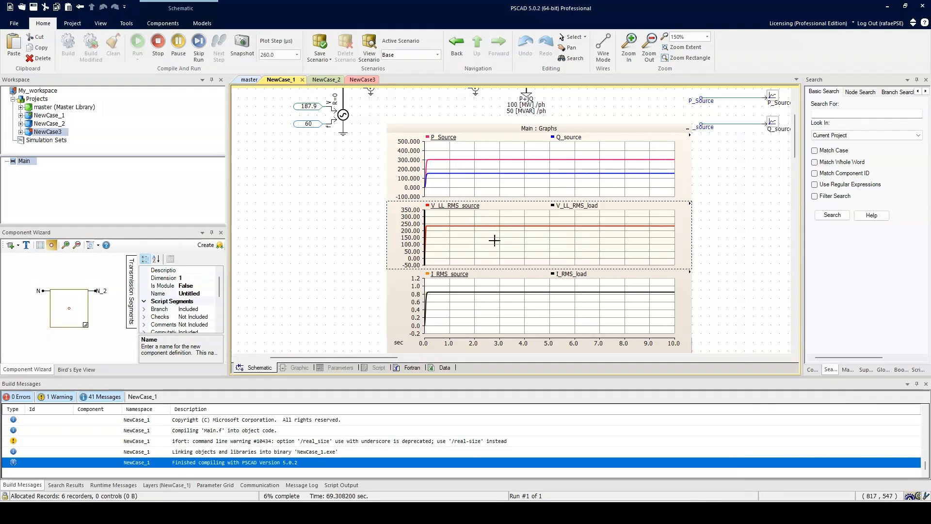
click(511, 241)
drag(523, 253, 524, 252)
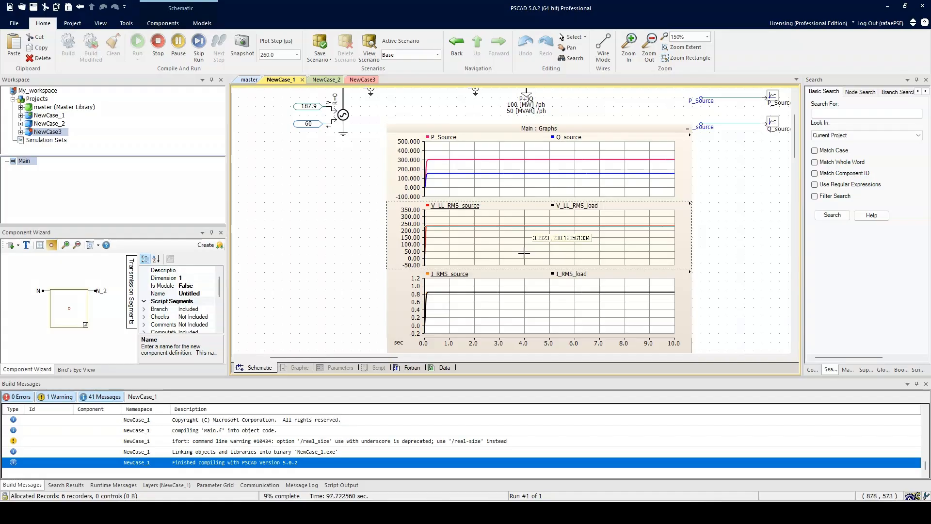
- Move the Main : Graphs frame farther to the right of the source circuit
drag(510, 128, 572, 133)
drag(423, 150, 560, 186)
- Bring the snip back to review the √3 and √2 conversions, move it aside, and view the multimeter readings in the circuit
drag(930, 97, 453, 95)
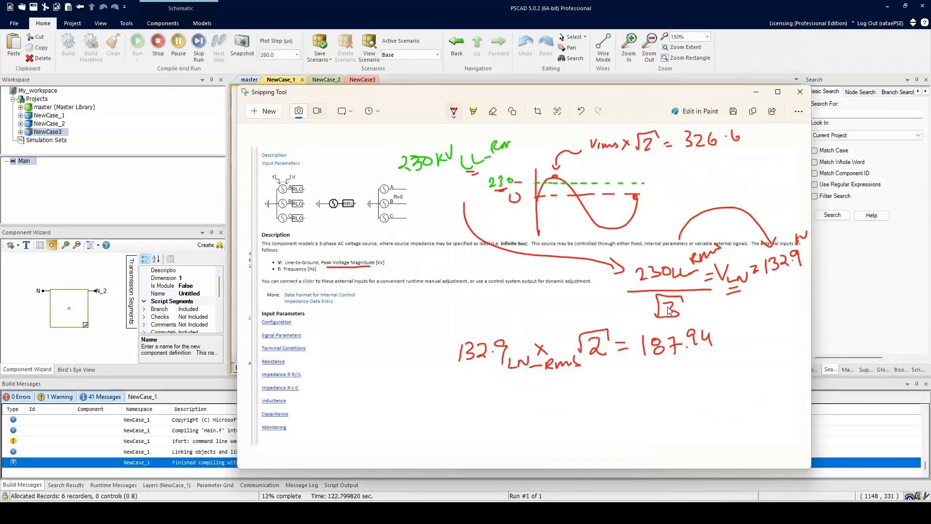
mouse_move(694, 313)
mouse_down()
mouse_move(686, 315)
mouse_move(695, 318)
mouse_up()
drag(609, 362, 614, 363)
drag(453, 95, 930, 126)
drag(507, 204, 400, 214)
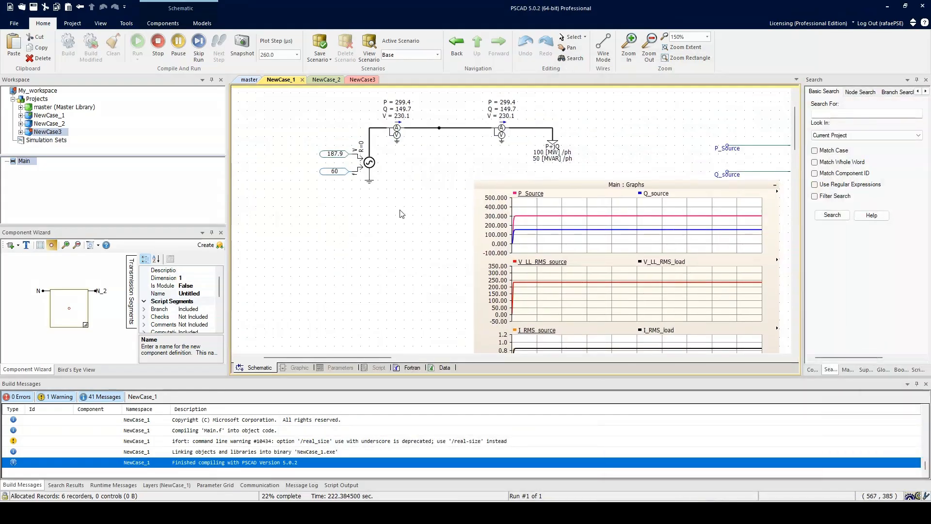